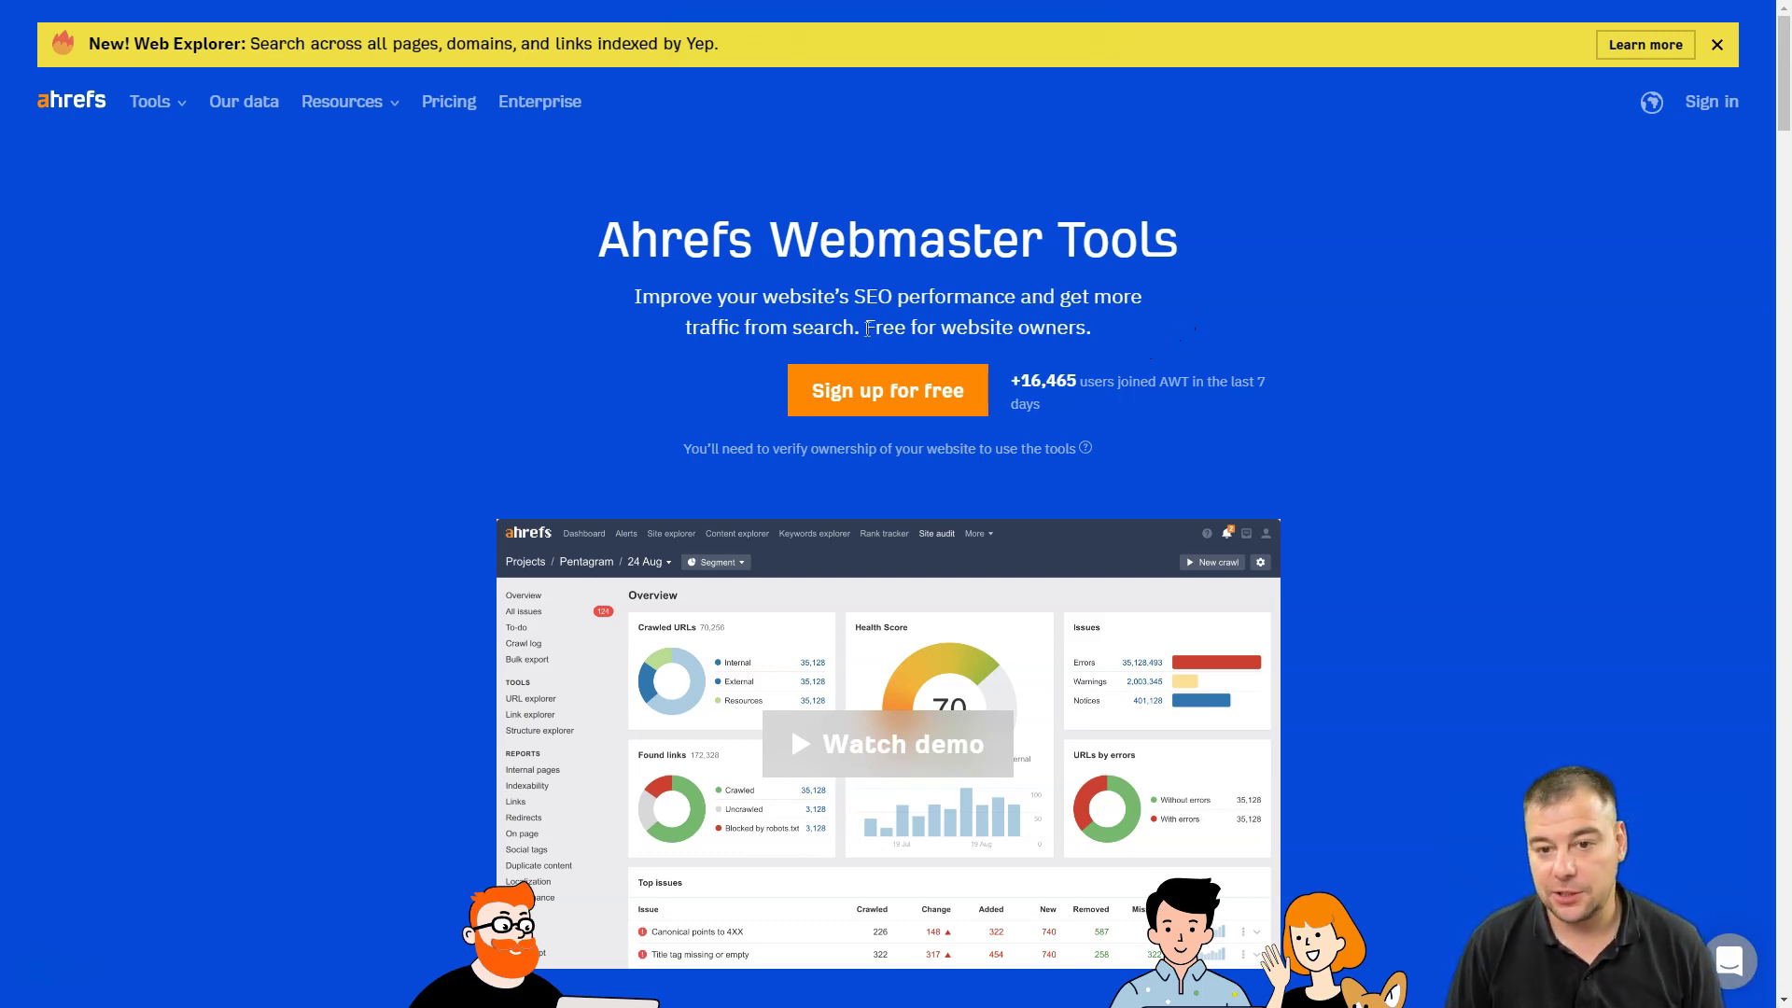
Highlight the 'Free for website owners' and 'Already have an account' phrases on the landing page
left_click_drag(864, 326, 1092, 330)
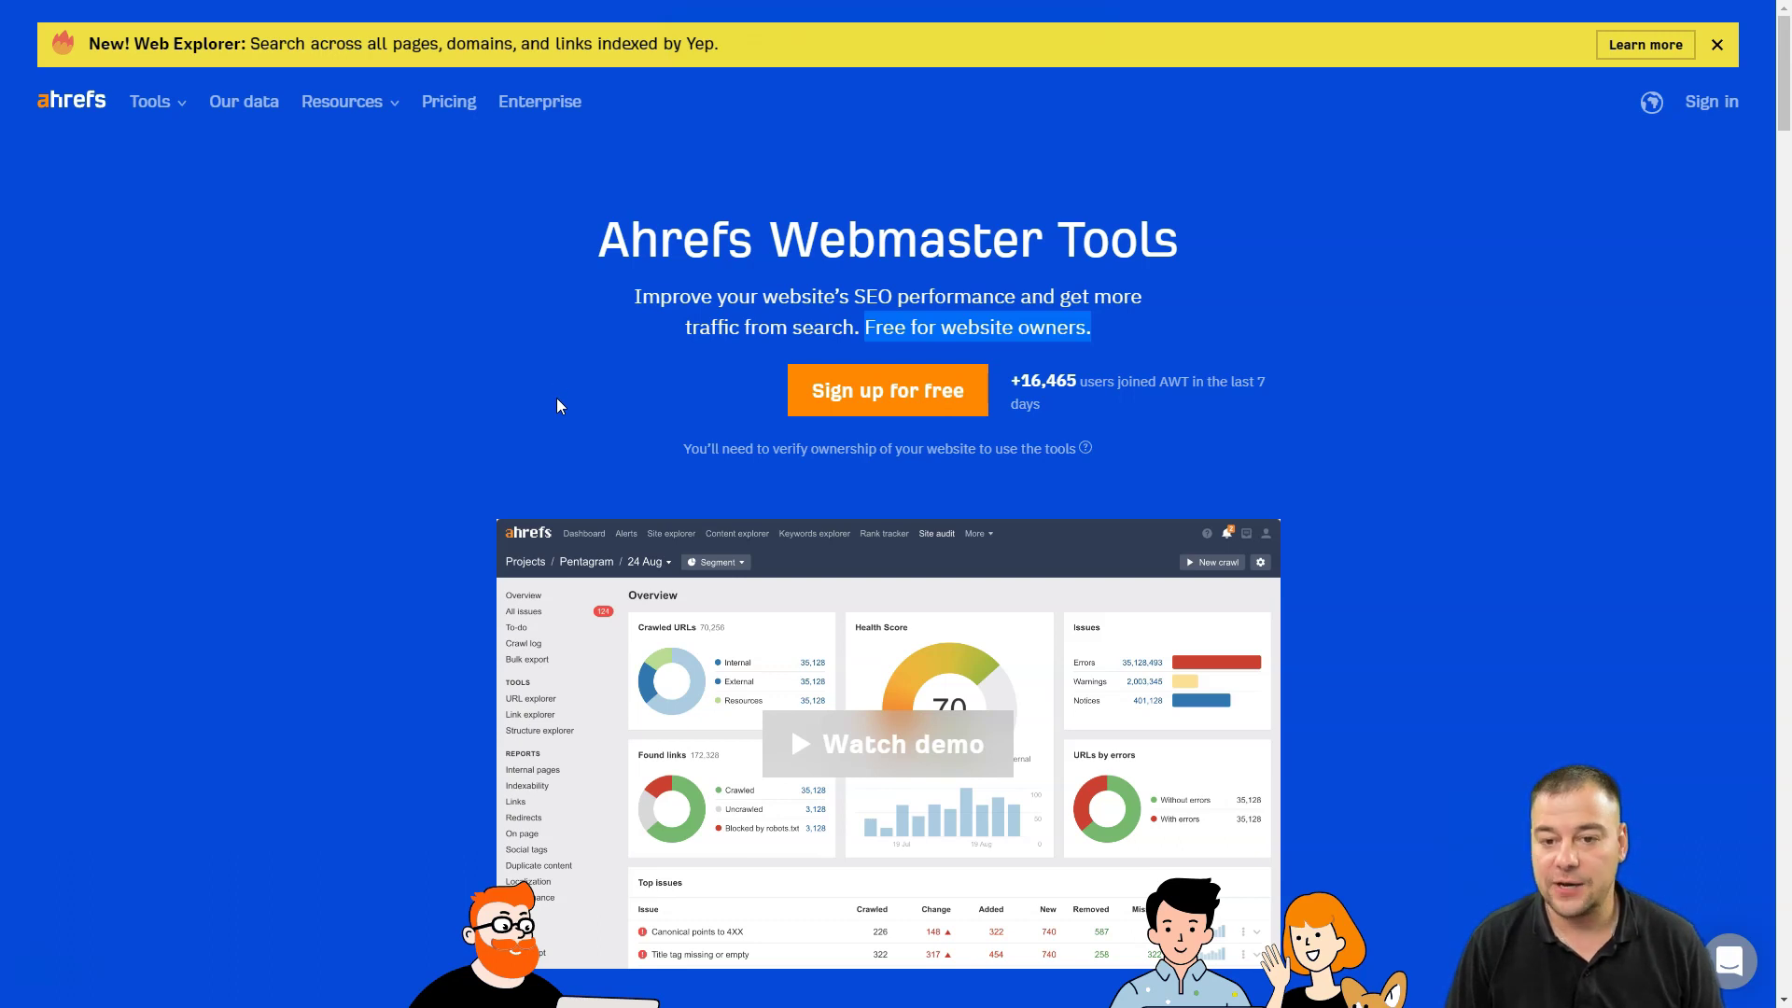
scroll(556, 405, "down", 5)
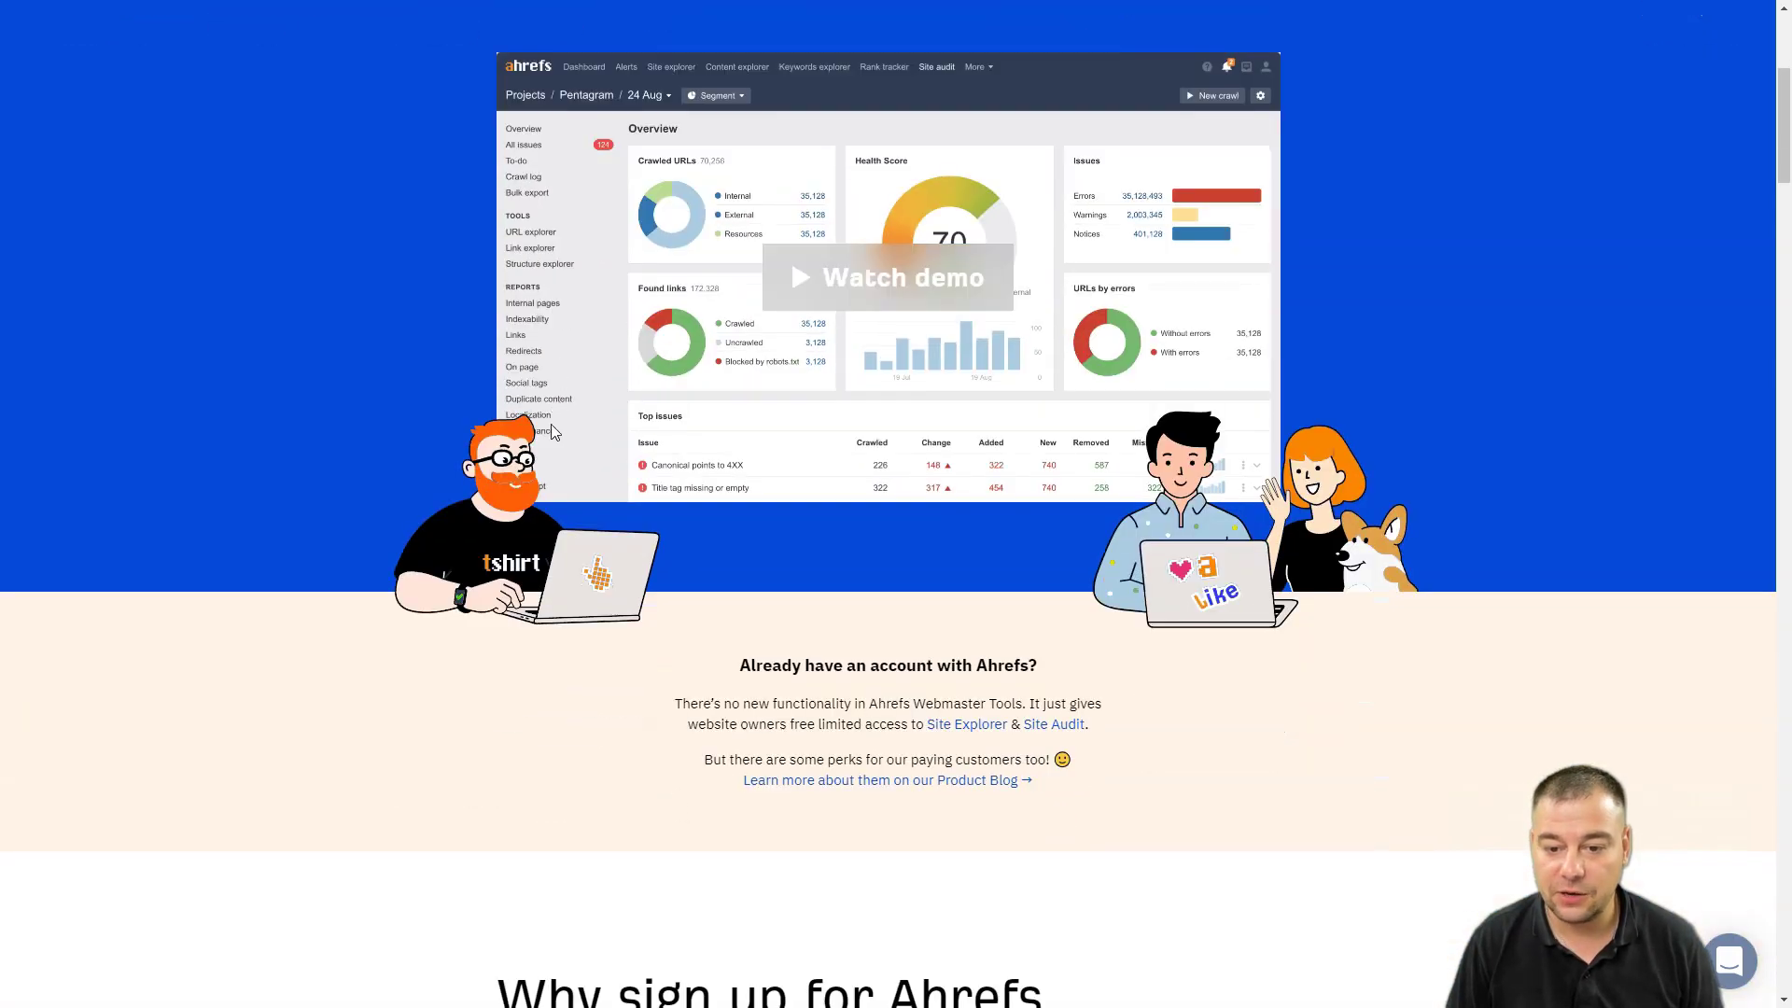
scroll(554, 431, "down", 3)
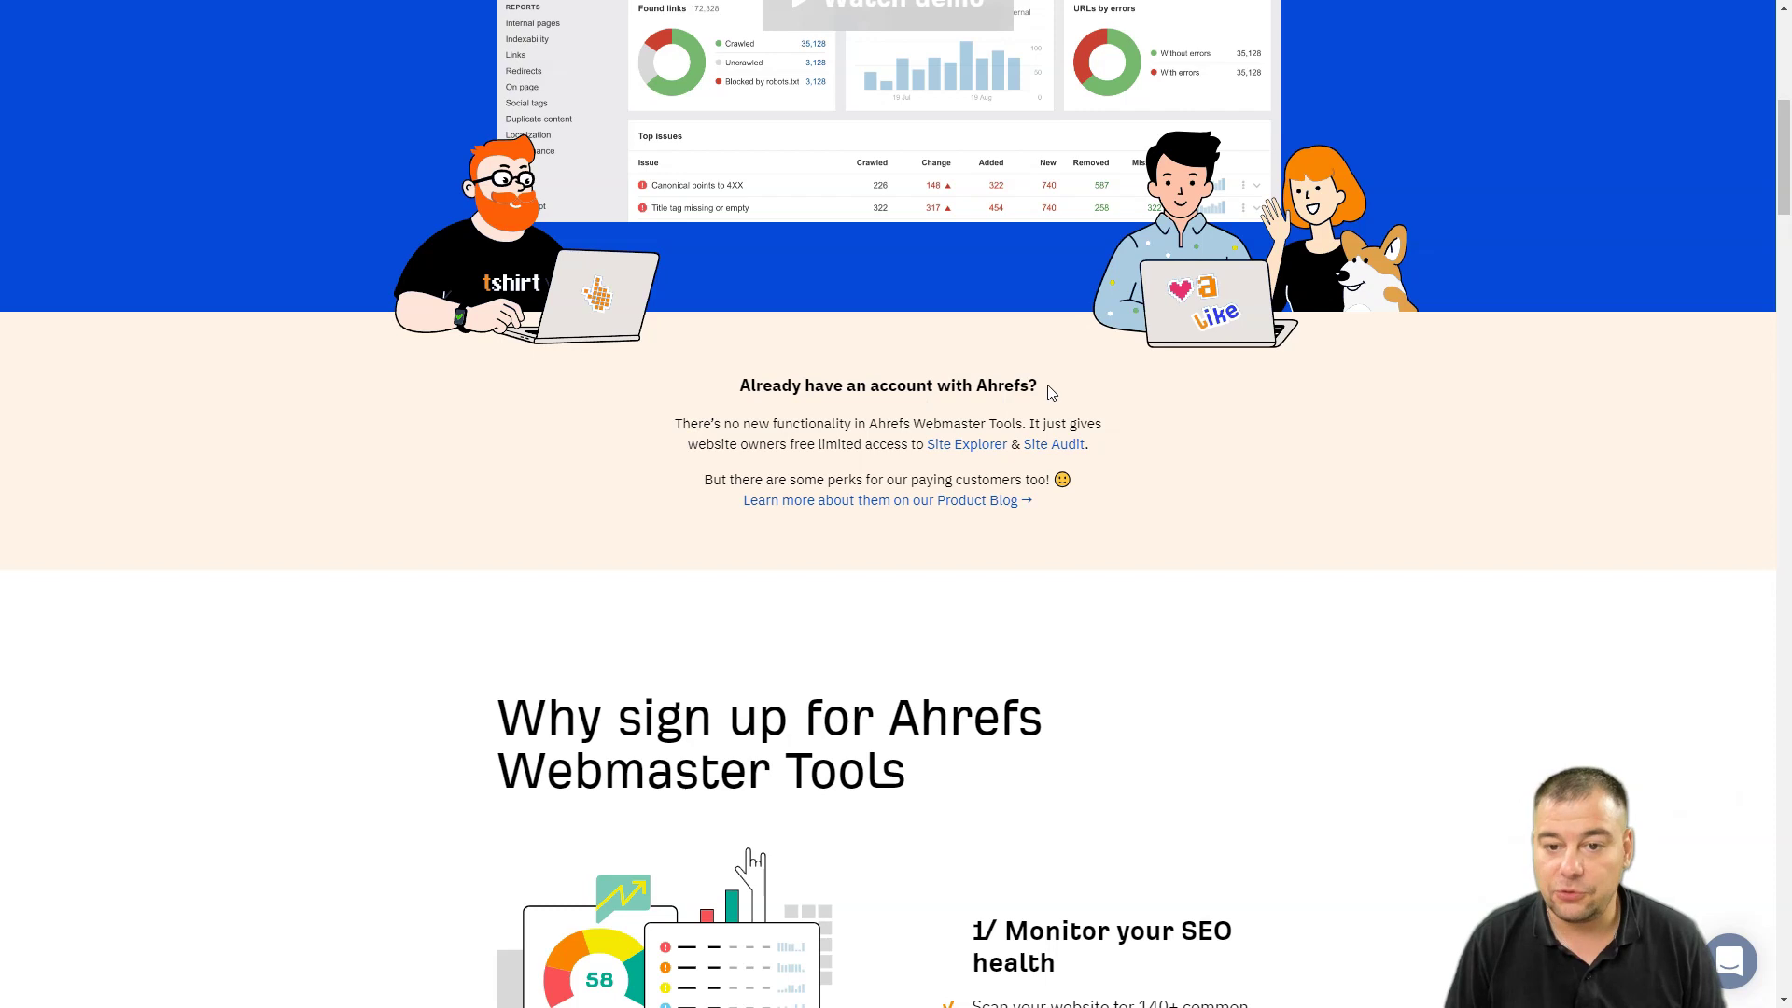
left_click_drag(1052, 392, 719, 397)
left_click(1236, 470)
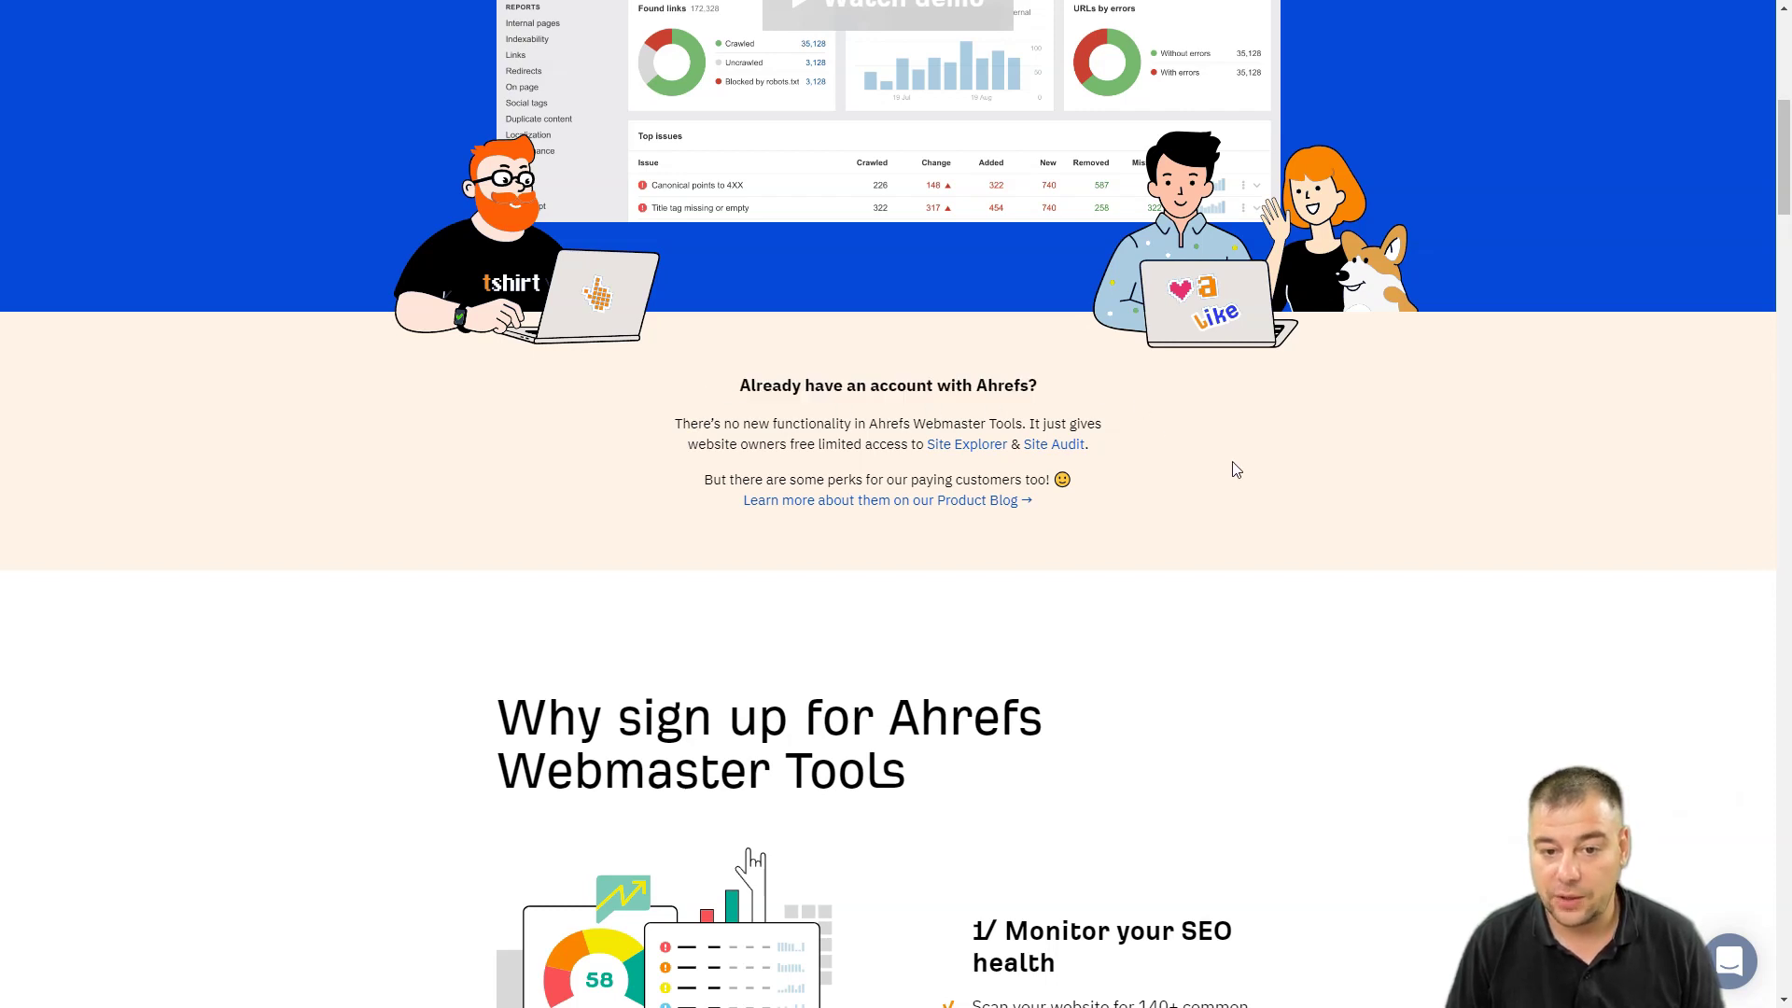
Scroll further down the page and highlight the 'Monitor your SEO health' heading
scroll(1158, 504, "down", 2)
scroll(1167, 485, "down", 3)
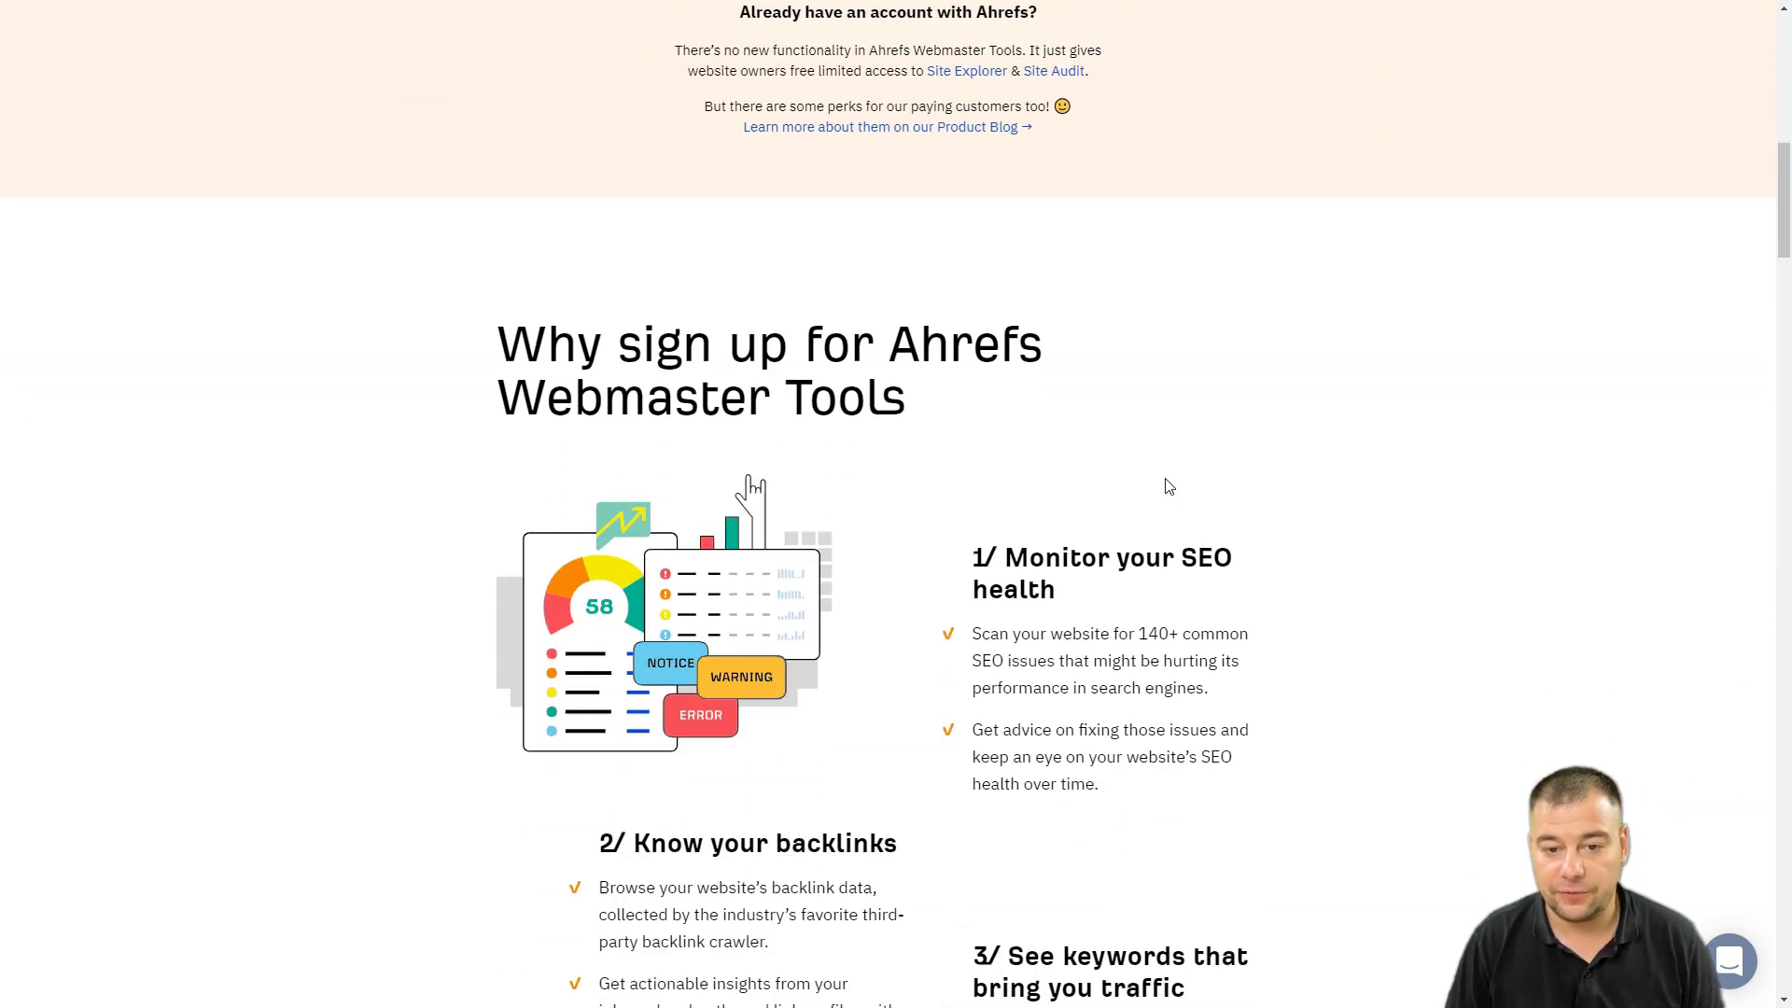
scroll(1168, 476, "down", 1)
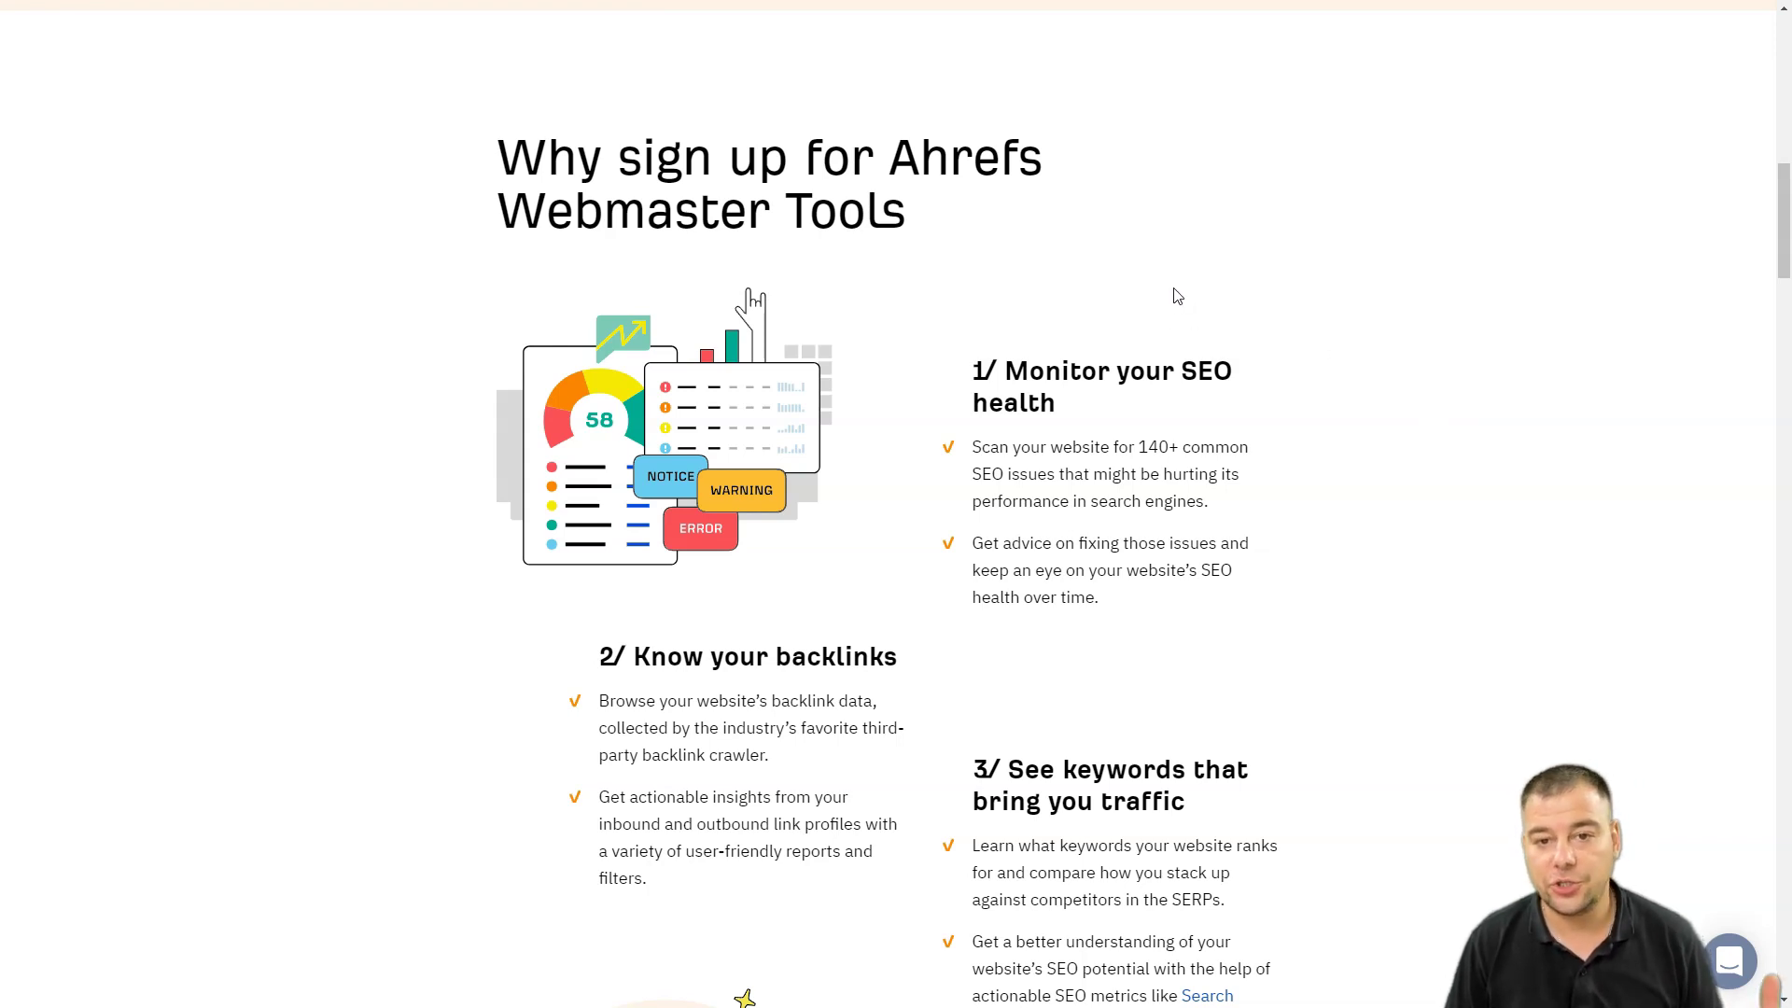
scroll(1175, 295, "down", 2)
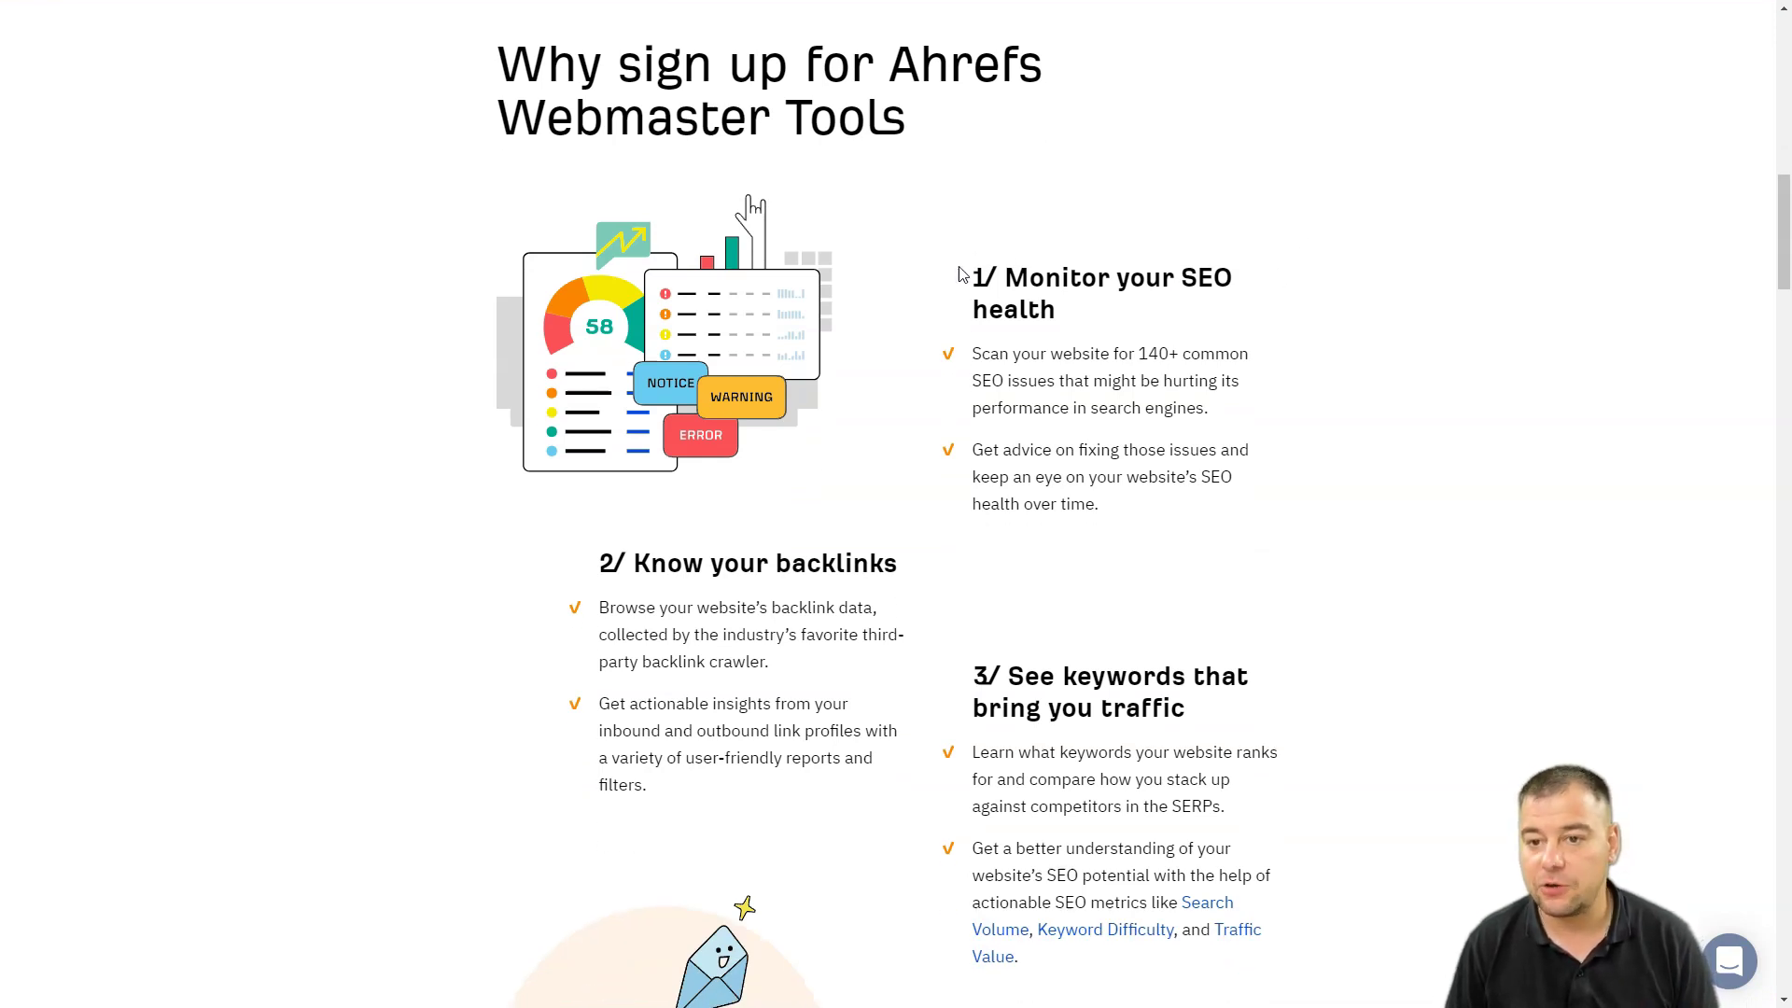
left_click_drag(1073, 317, 968, 269)
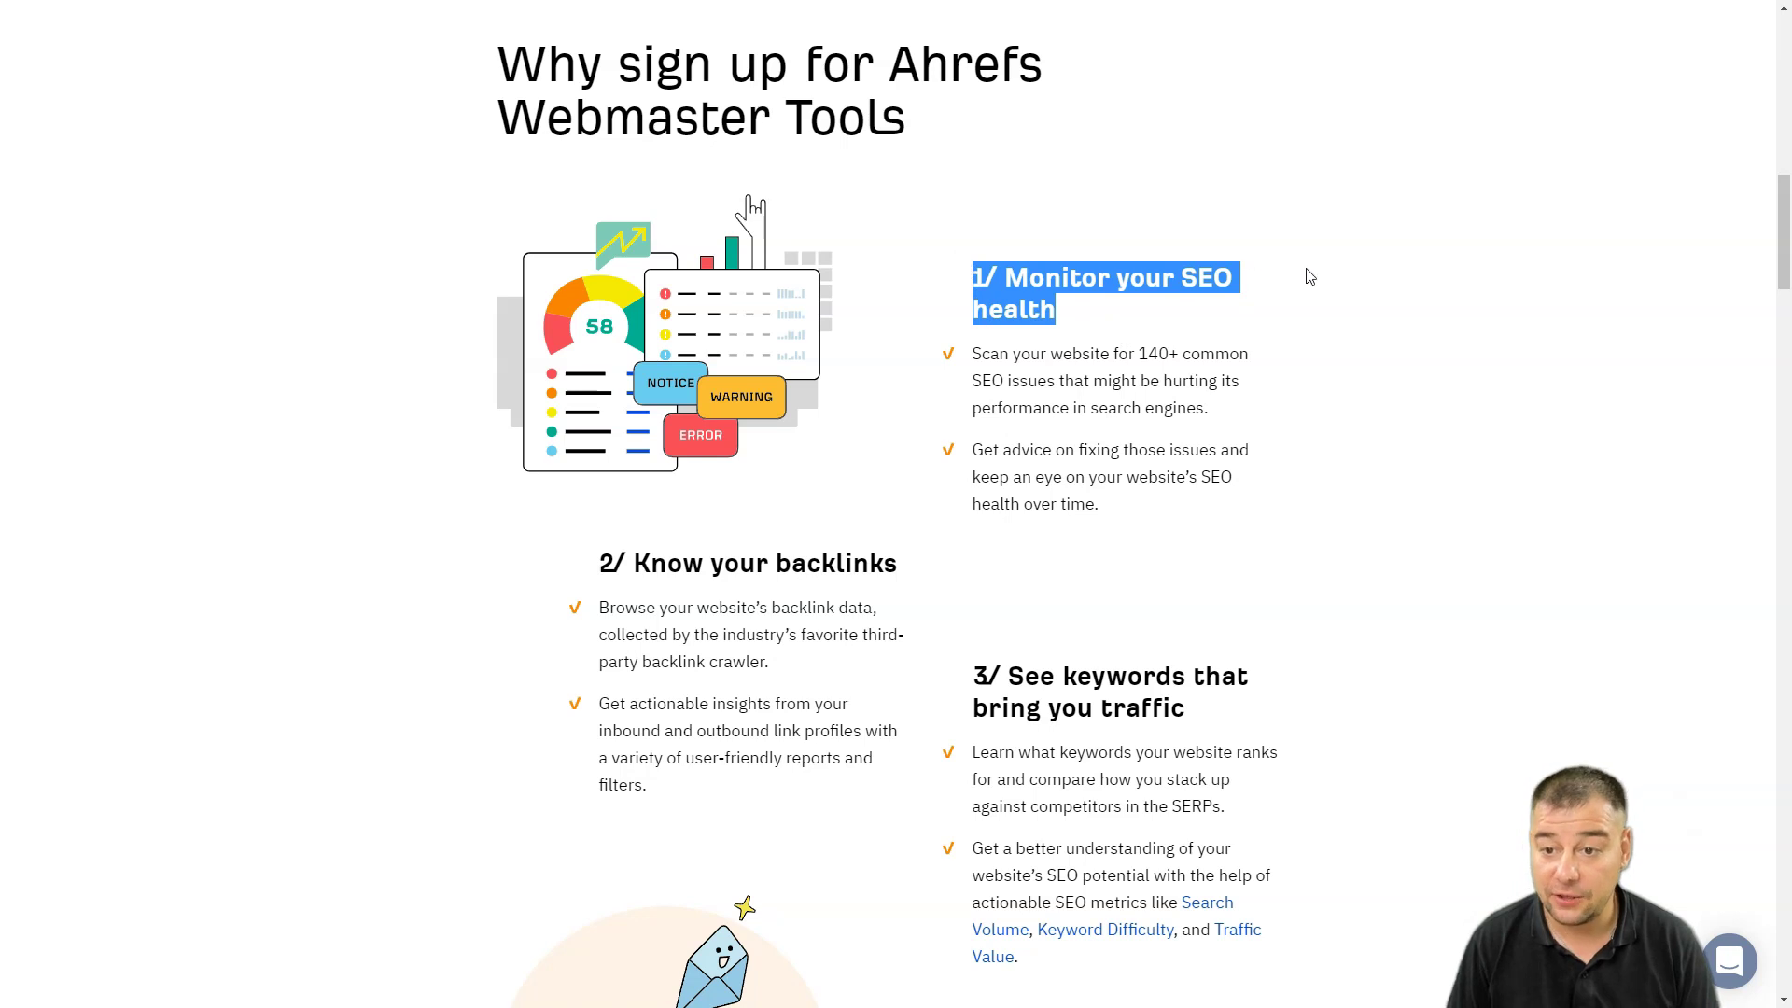
left_click(1385, 322)
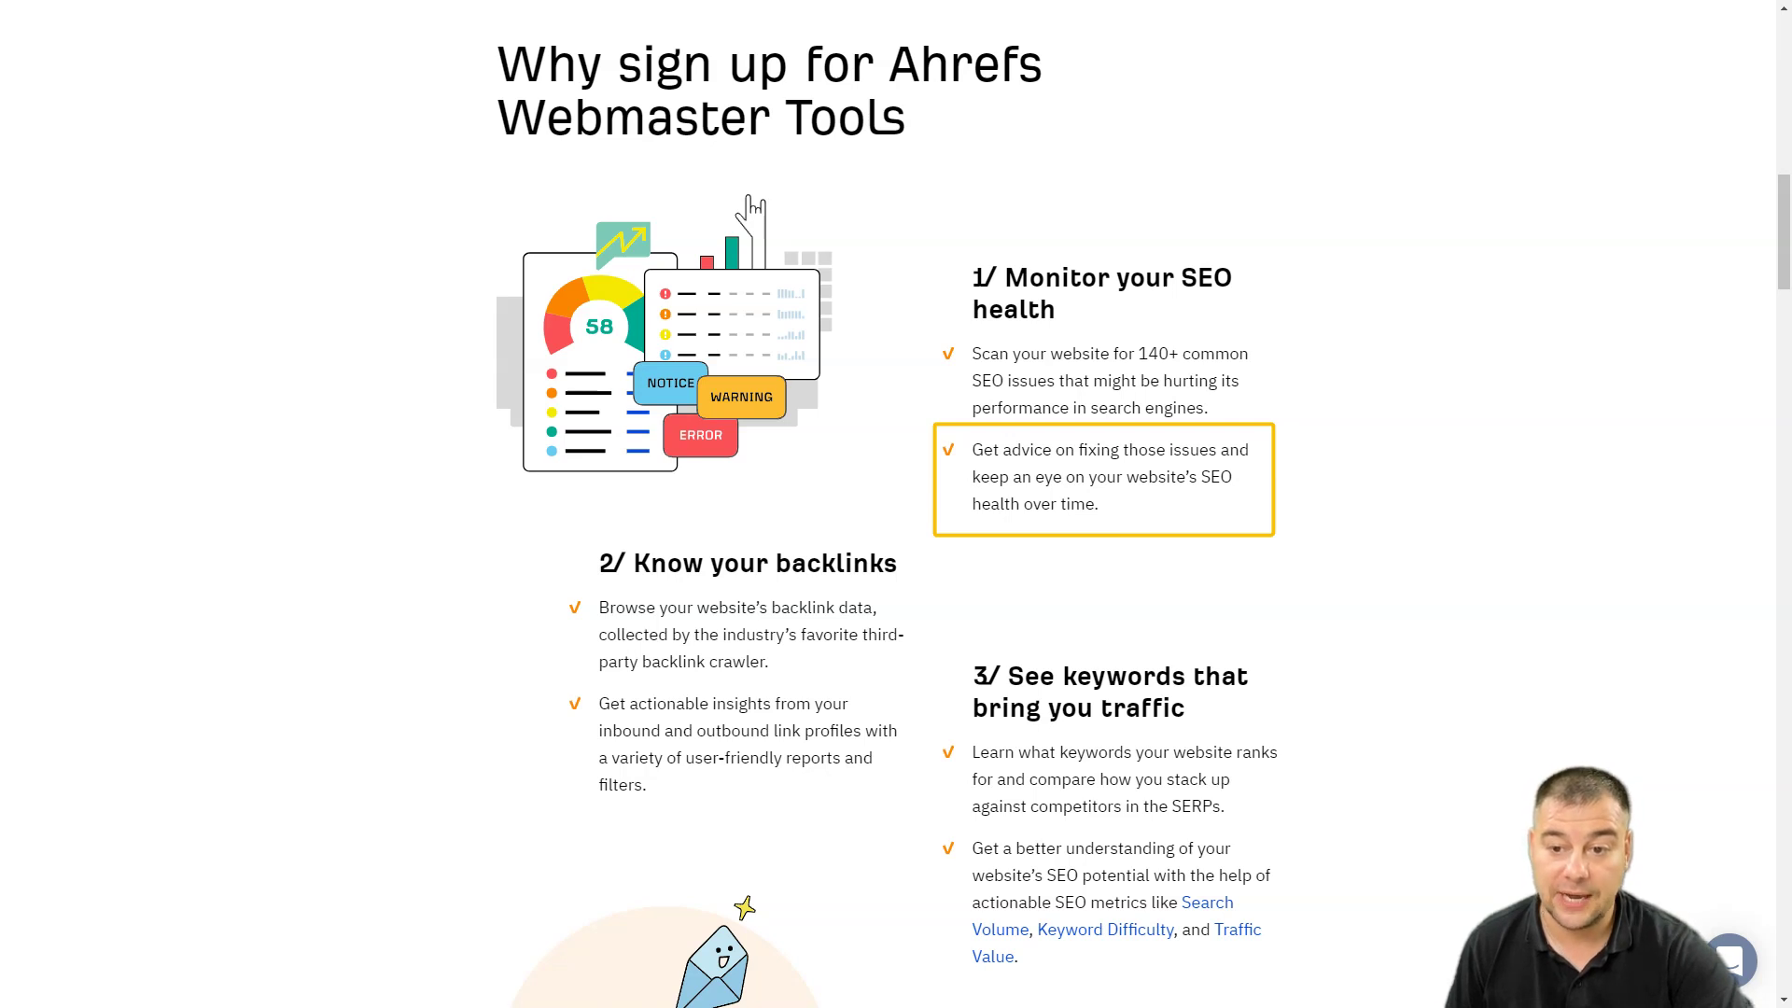
Scroll to the 'Filling the gaps of Google Search Console' comparison table and highlight its heading
scroll(1232, 509, "down", 1)
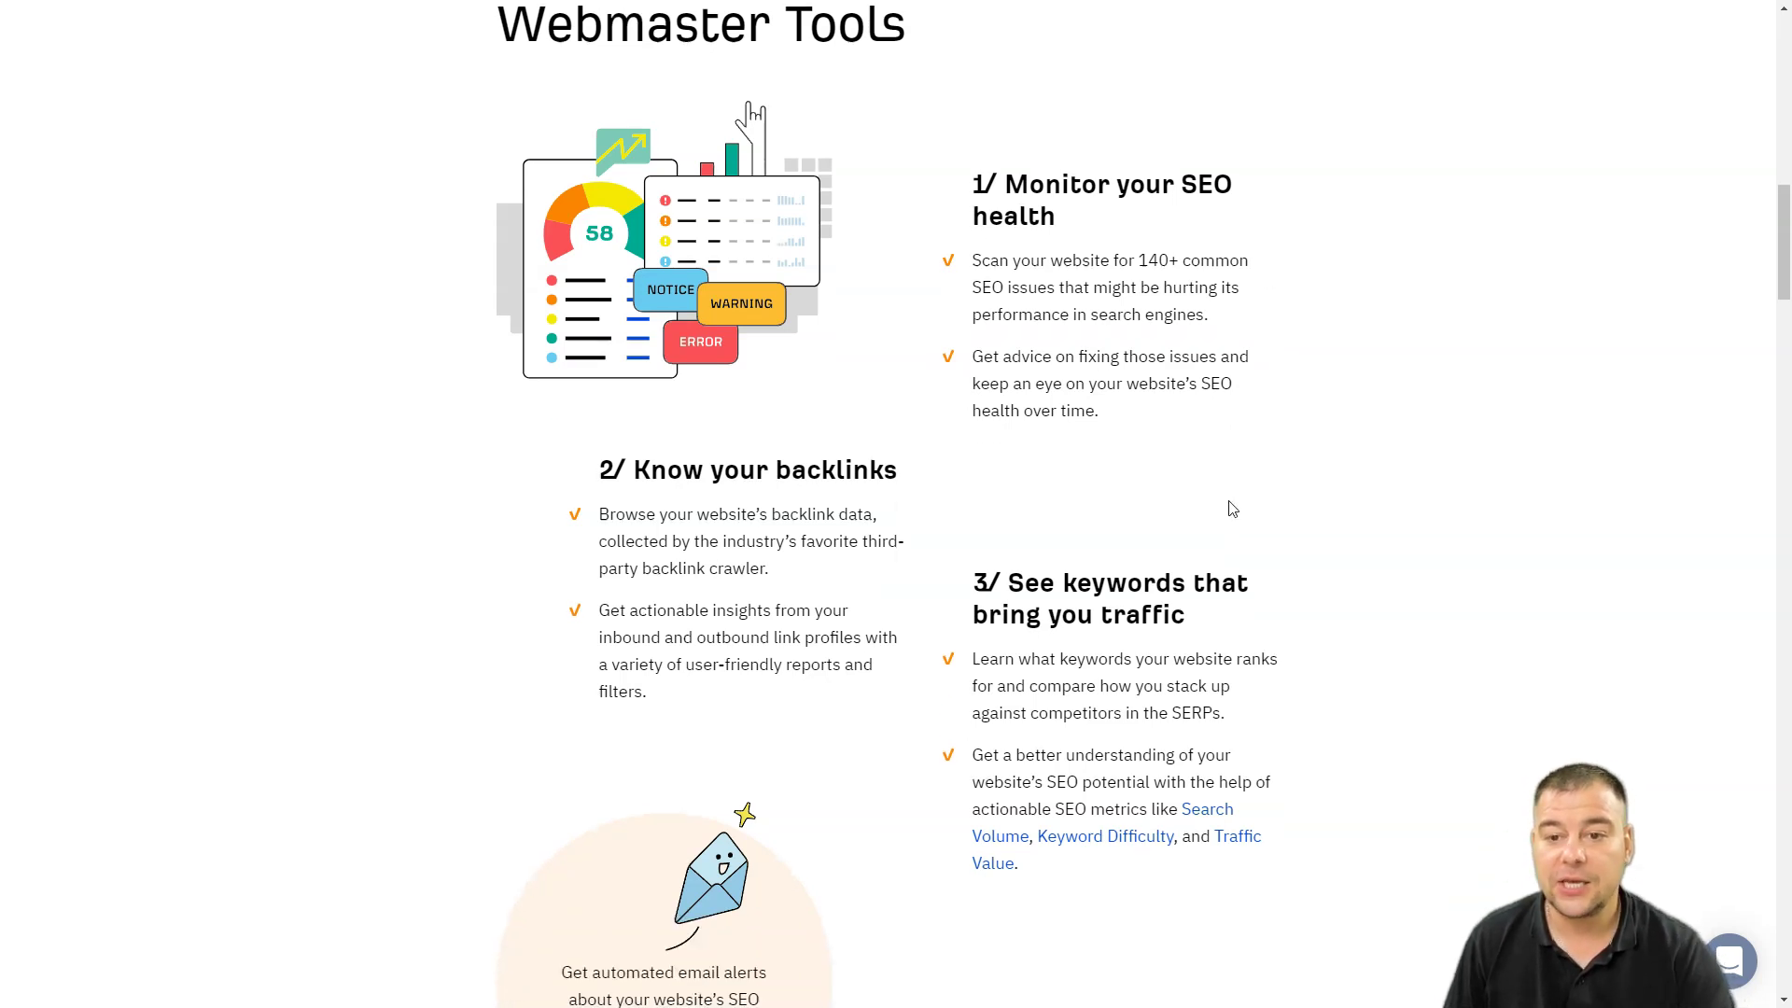
scroll(1306, 460, "down", 1)
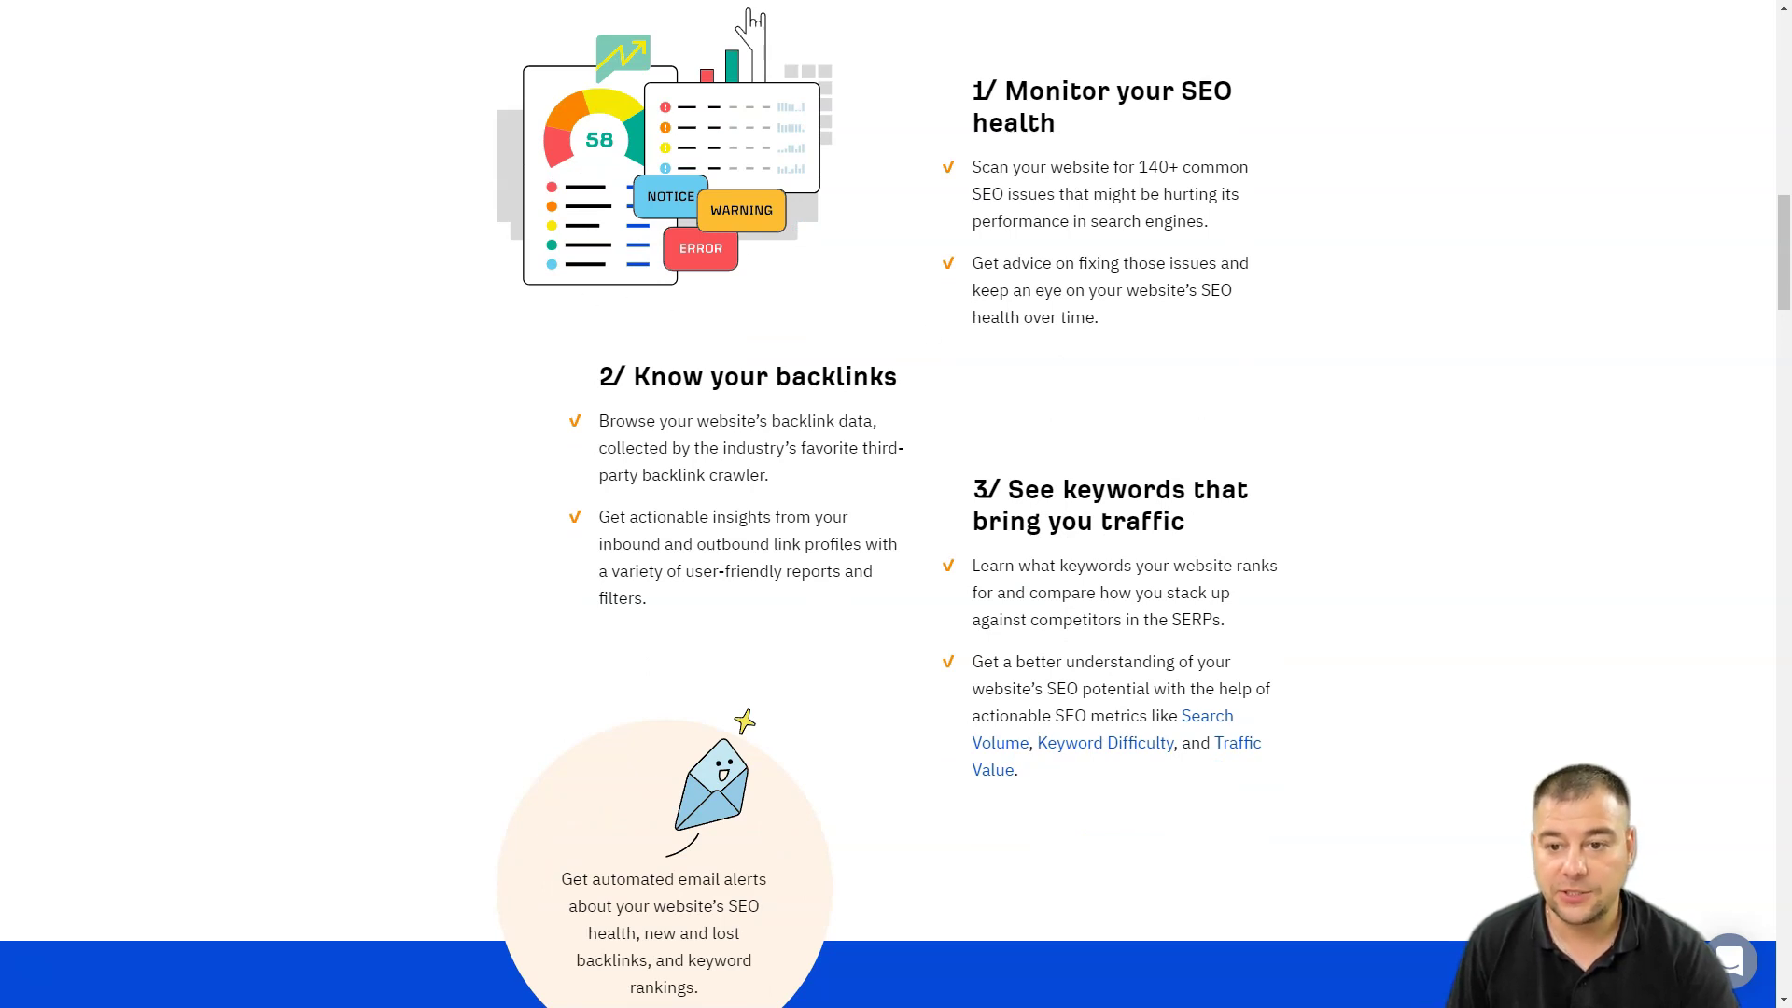
left_click_drag(530, 348, 924, 494)
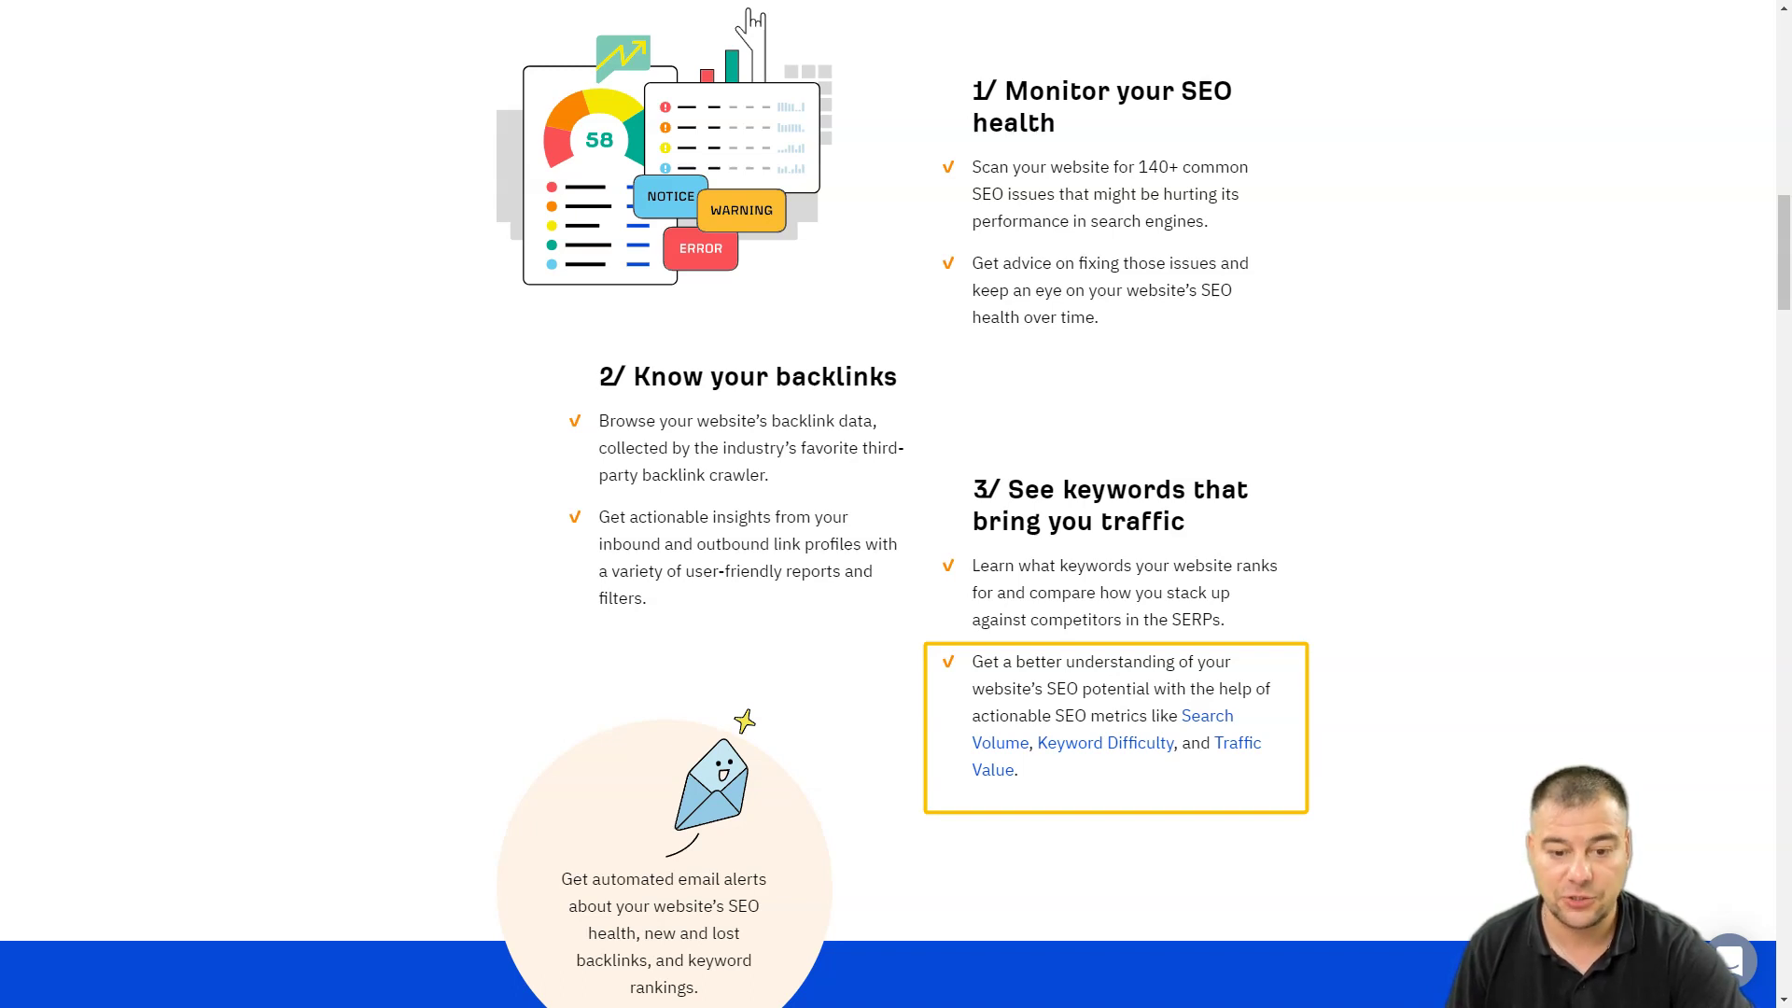
scroll(1325, 644, "down", 10)
scroll(1325, 644, "down", 2)
scroll(1326, 644, "up", 2)
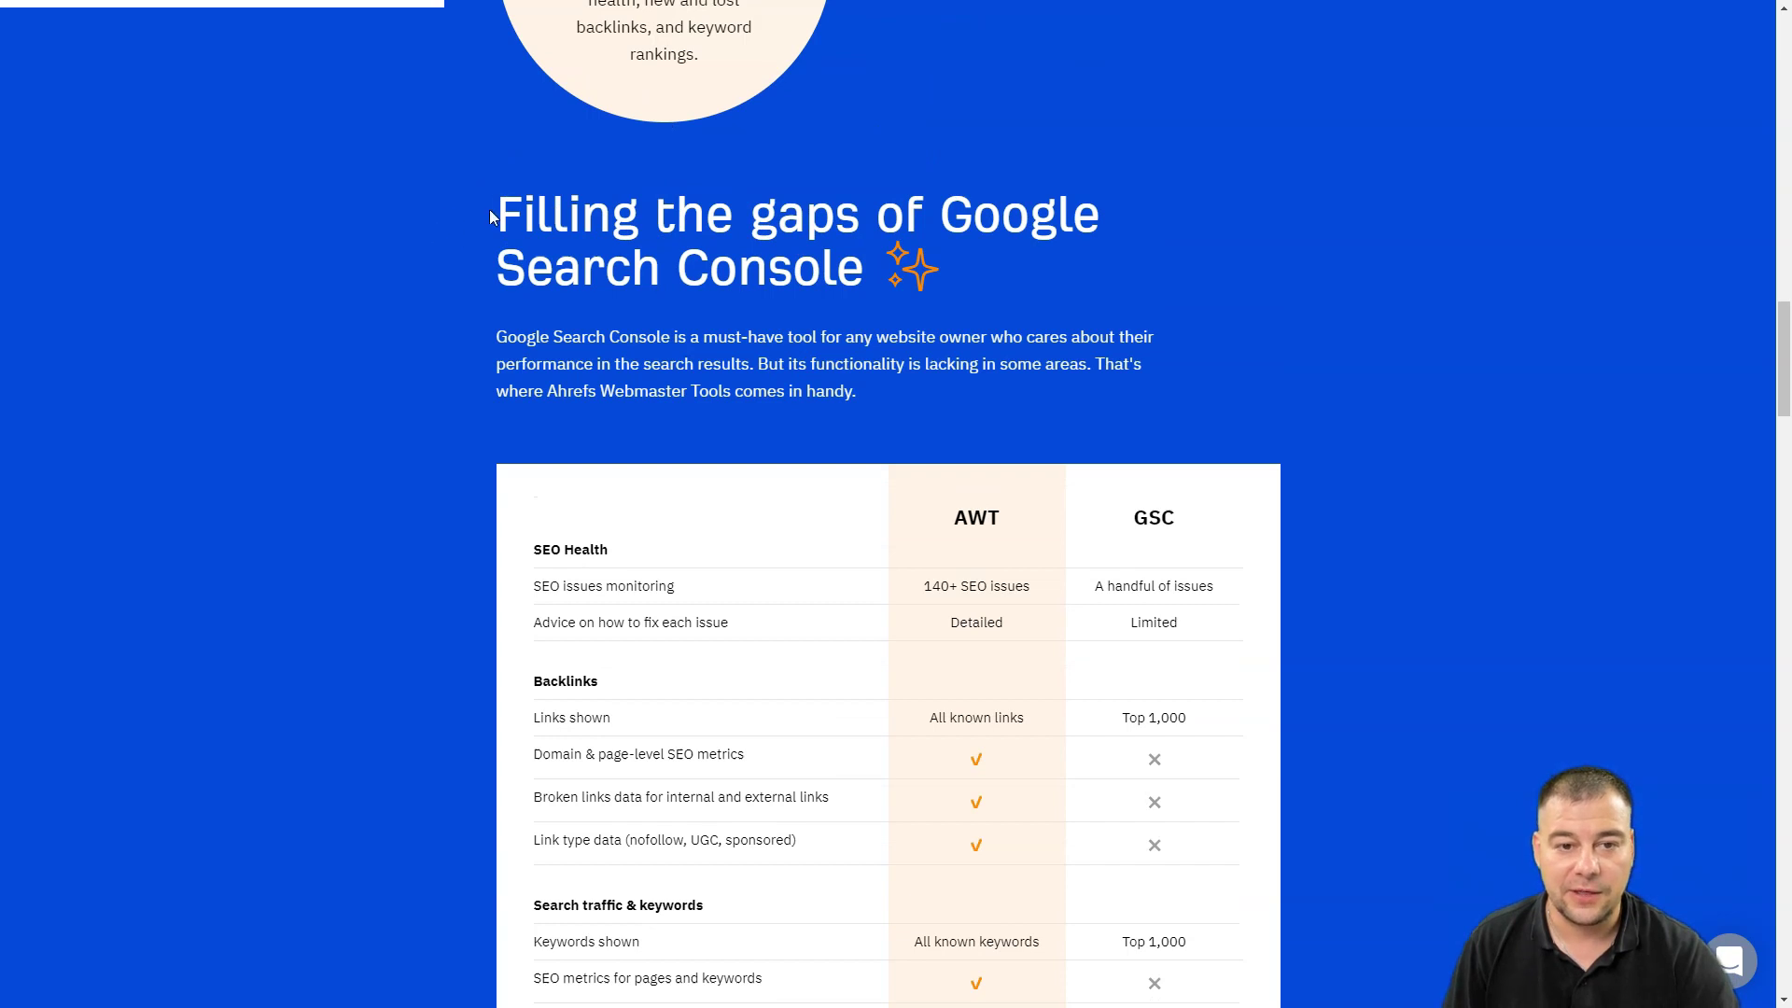
left_click_drag(489, 216, 972, 300)
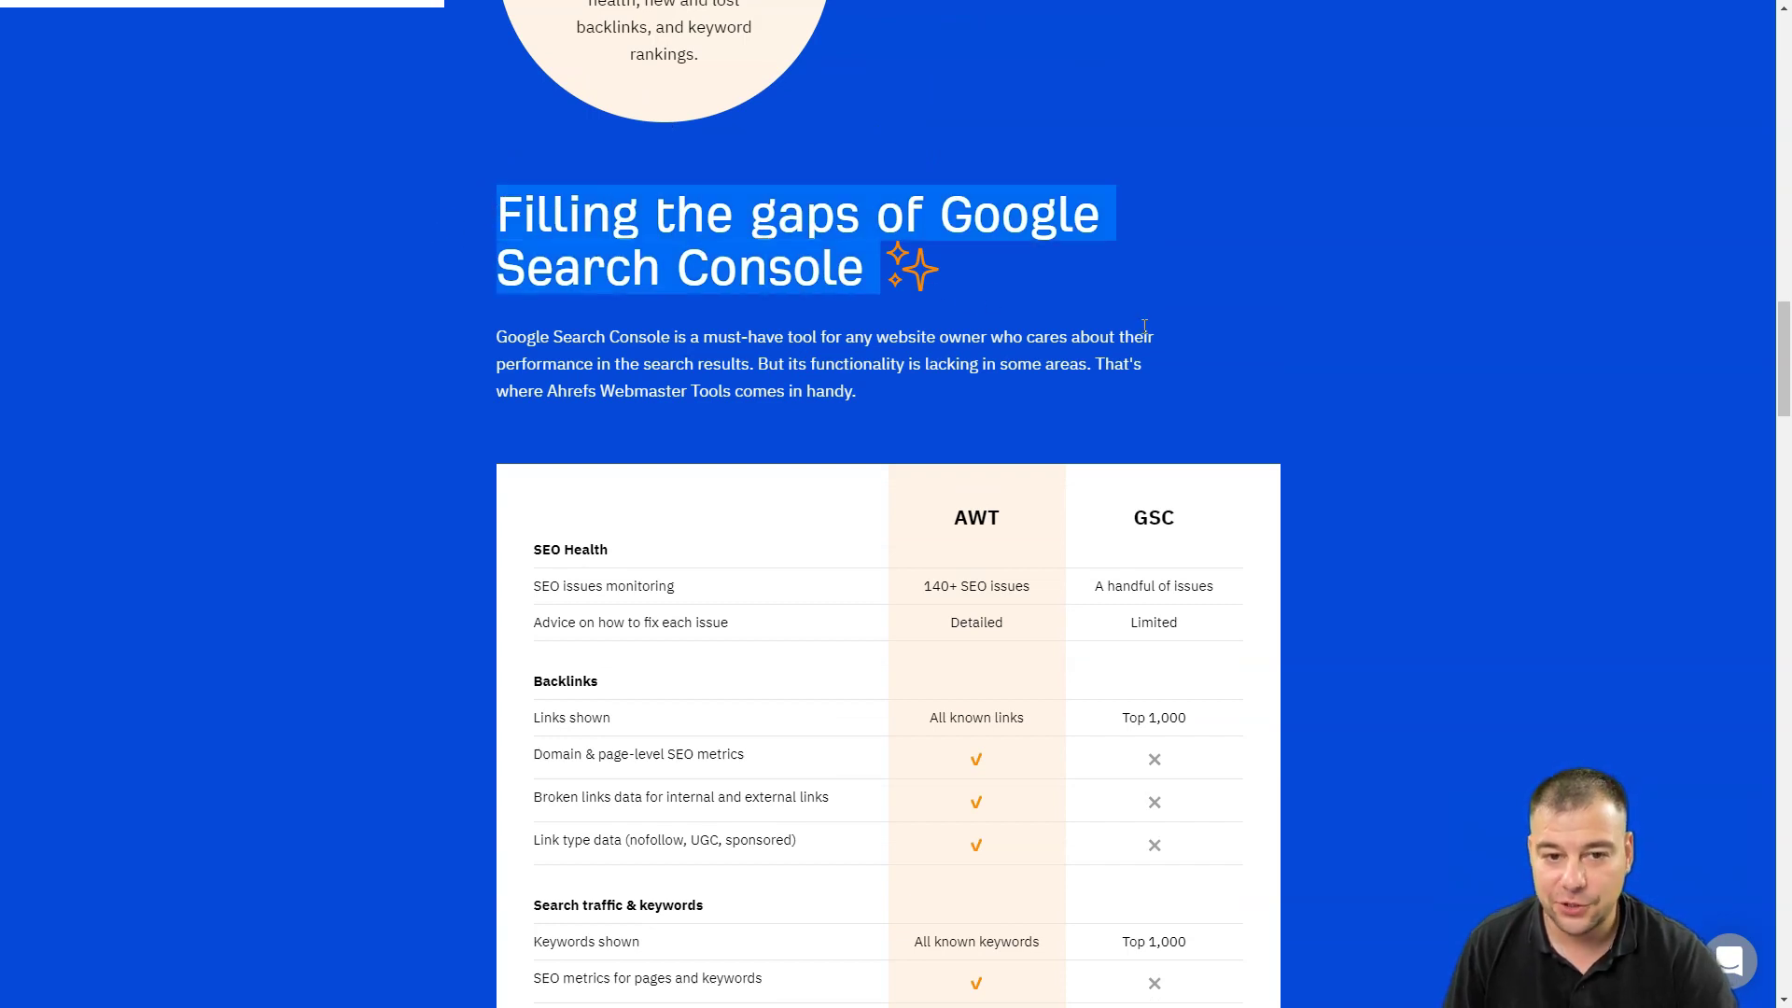
scroll(1323, 410, "down", 3)
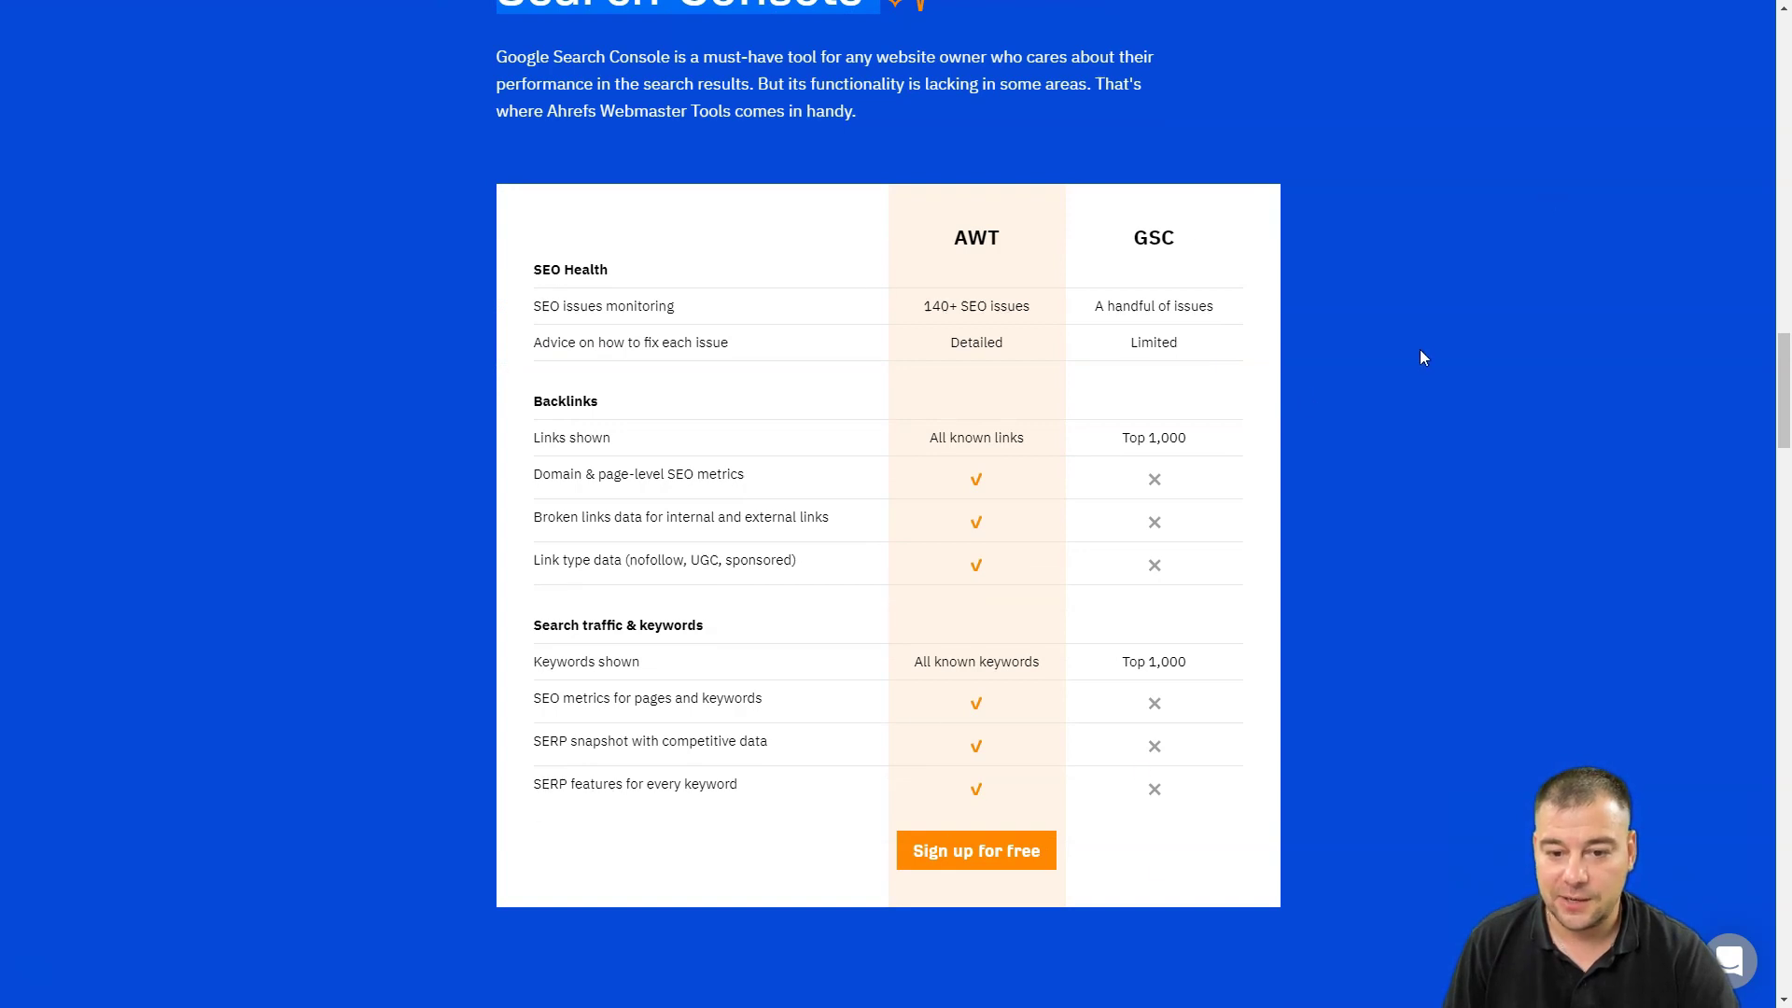
scroll(1428, 565, "down", 5)
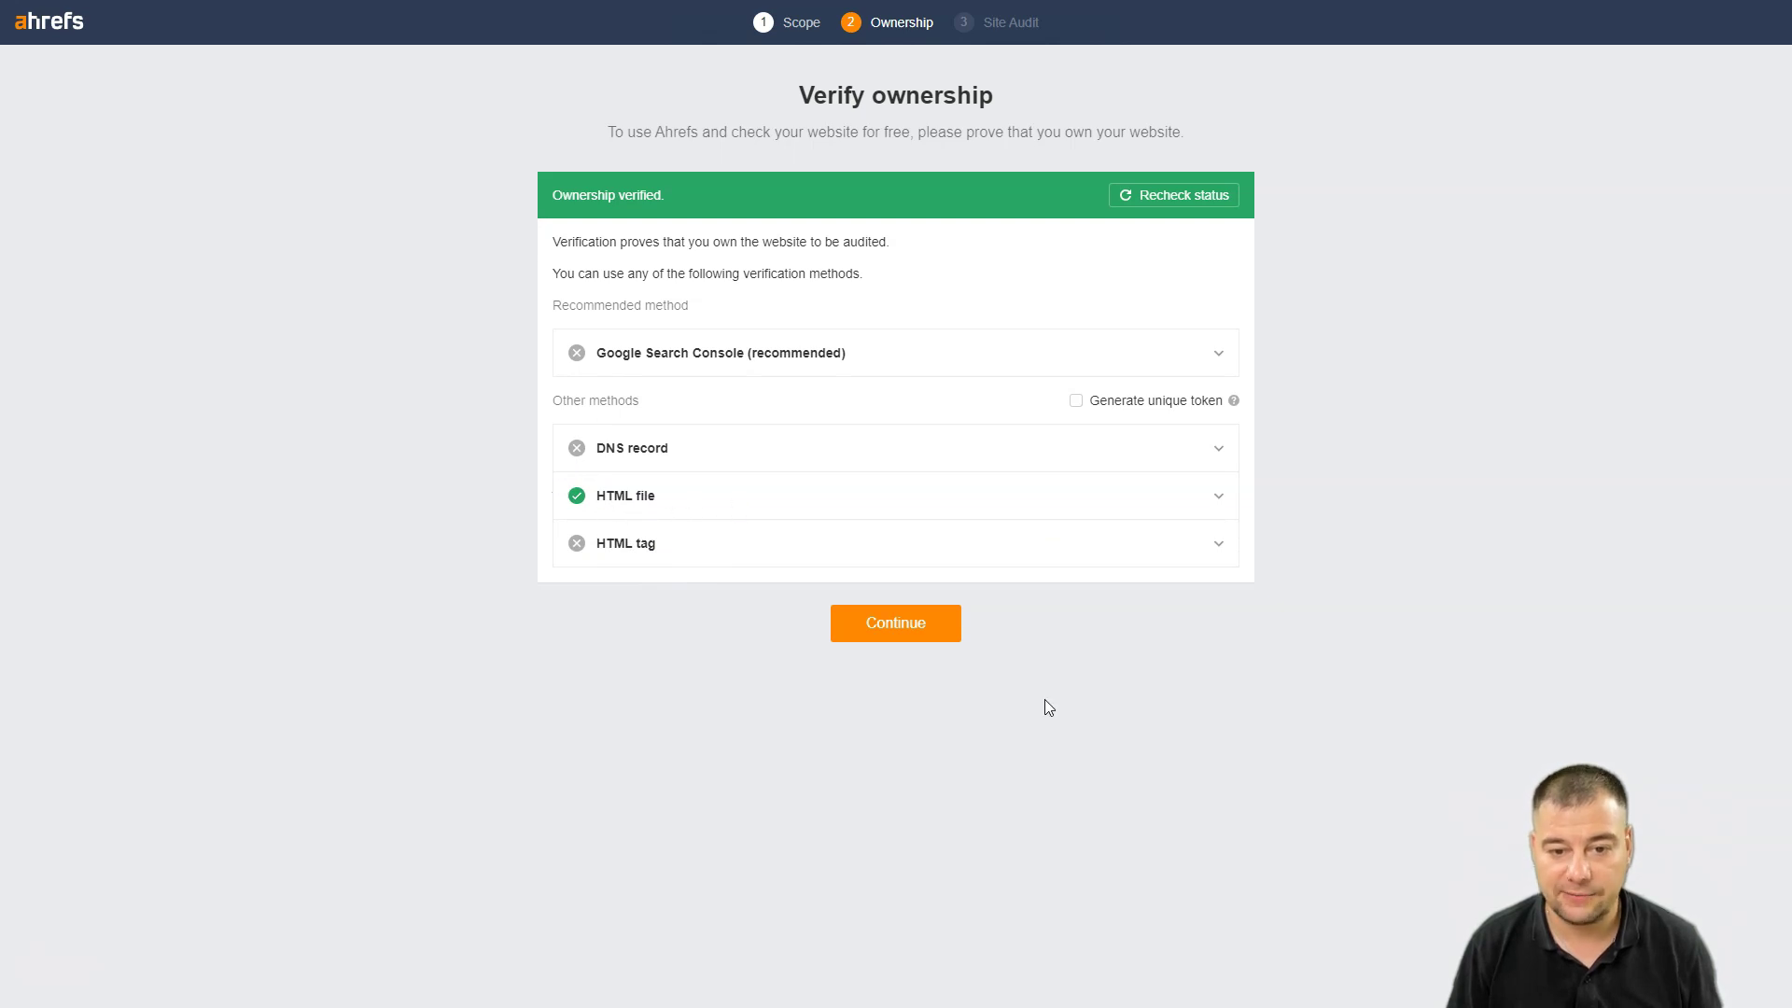
Confirm ownership, review Crawl settings and Schedule, then finish creating the Pr project for pr.tools
left_click(898, 635)
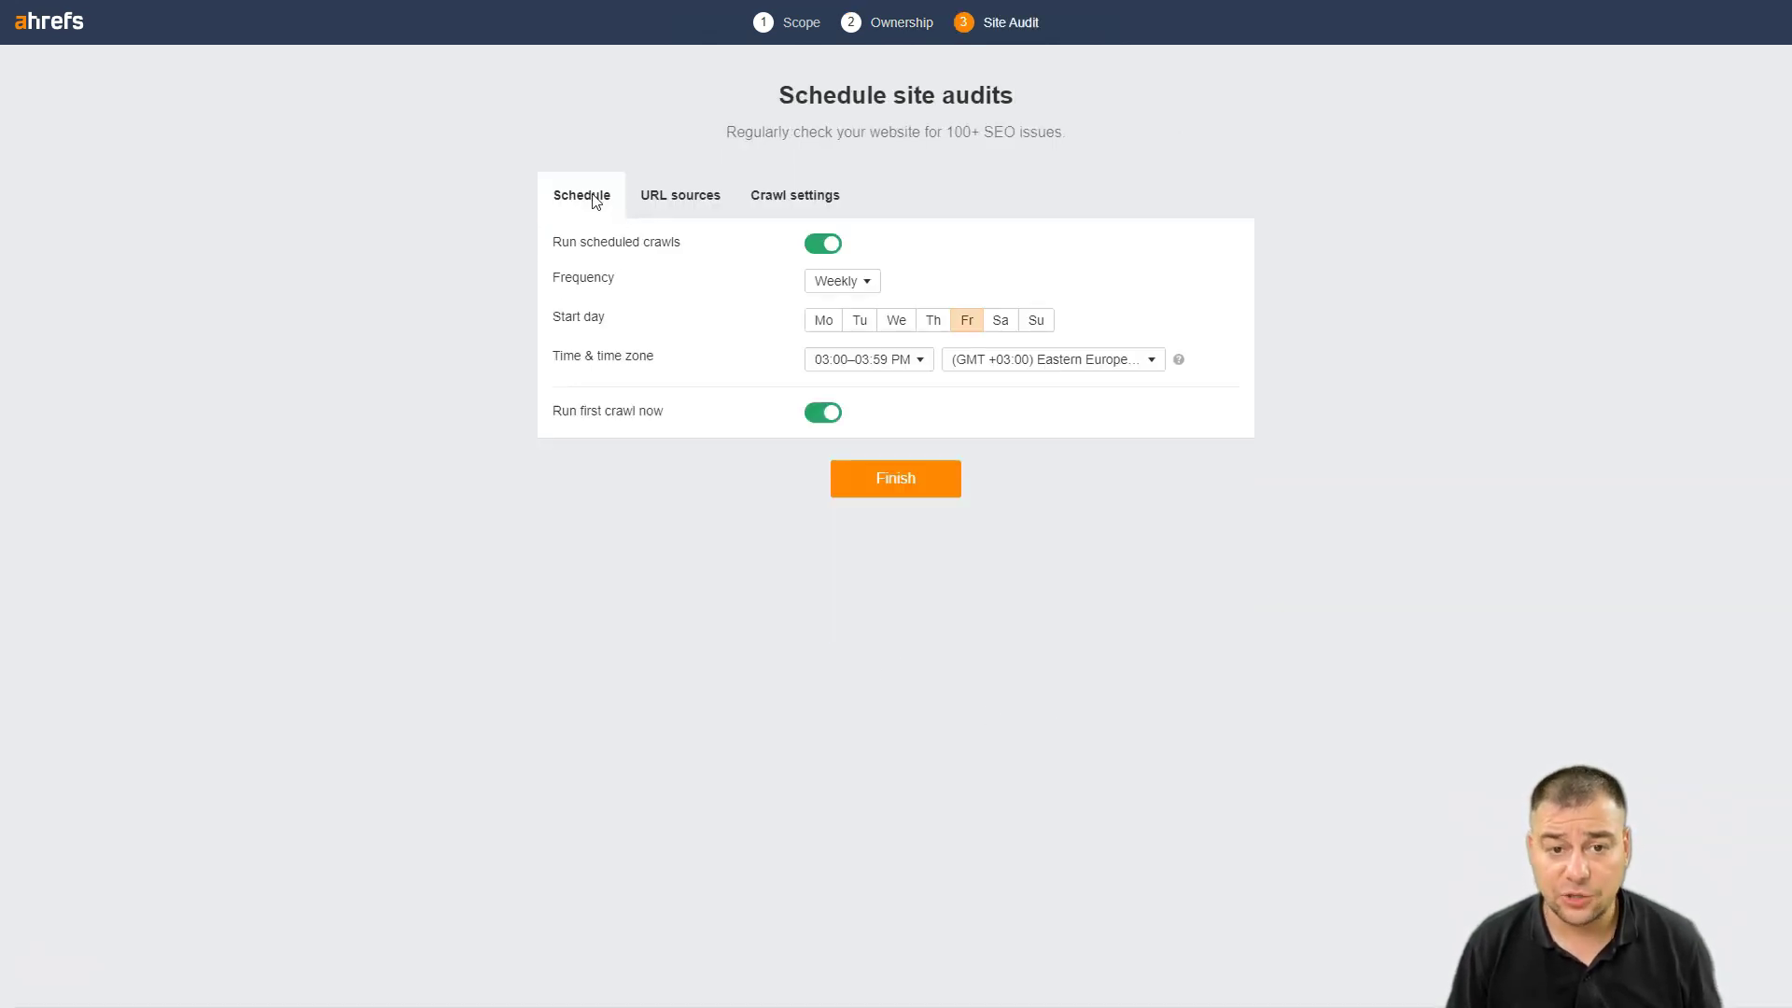
left_click(688, 211)
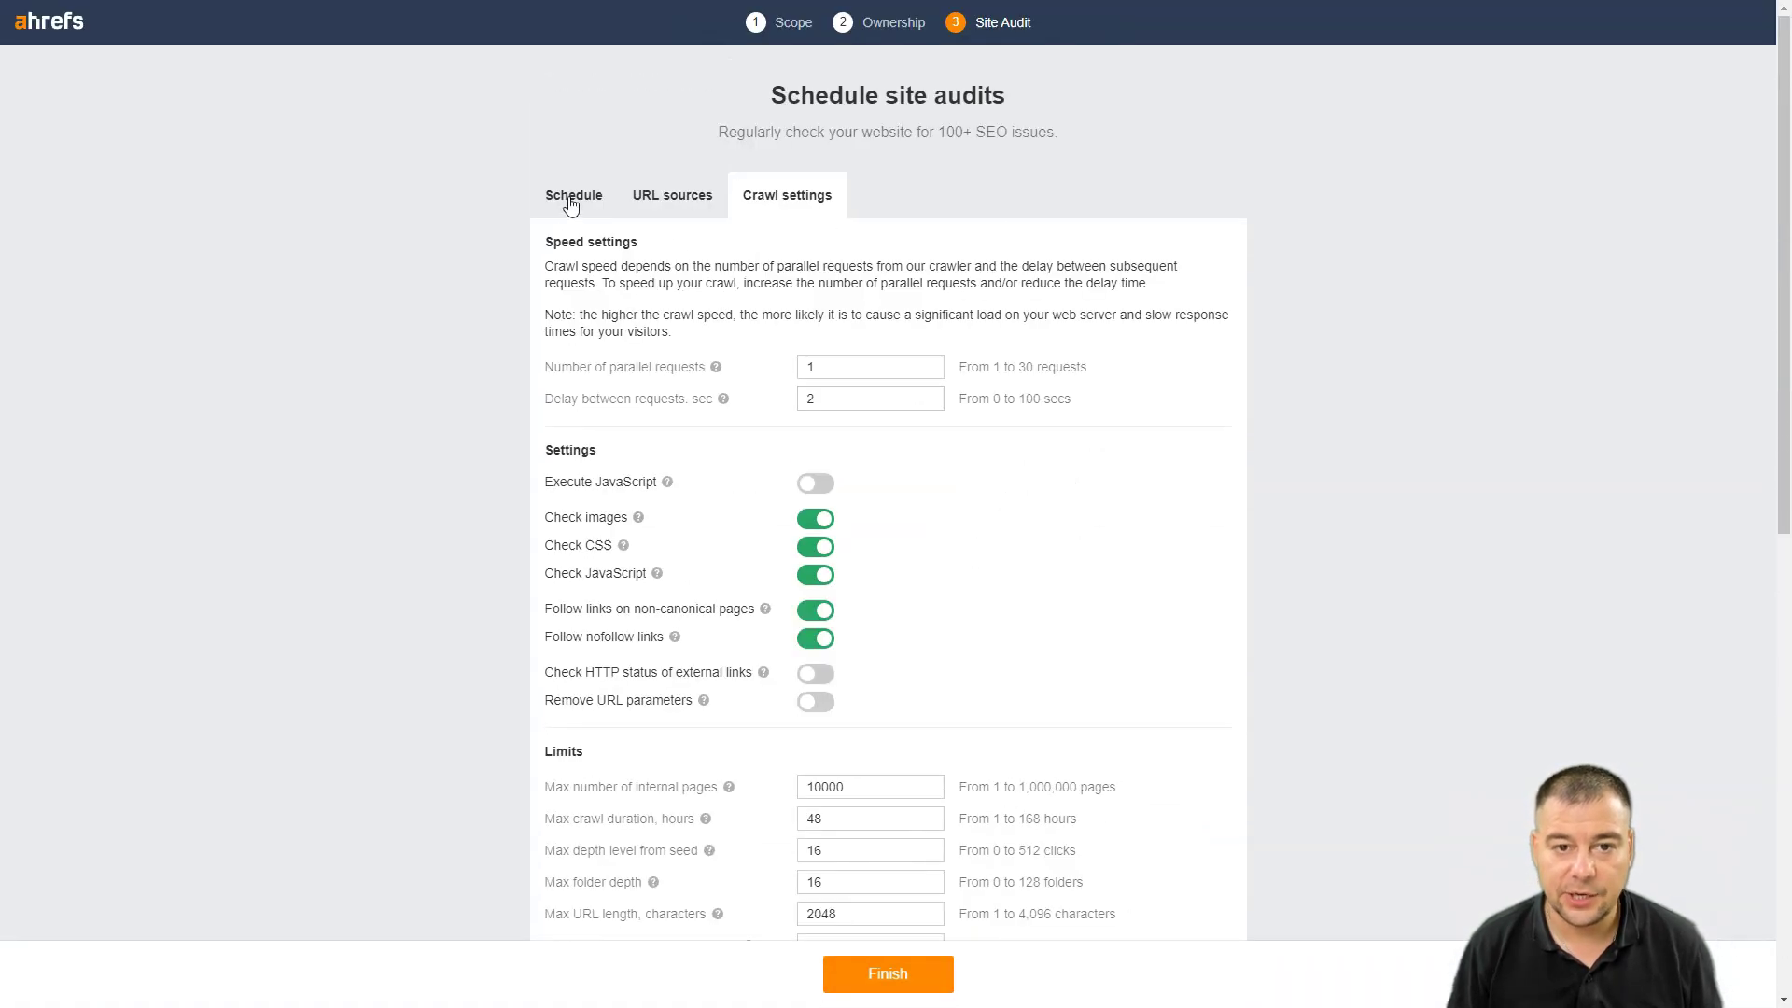
left_click(574, 200)
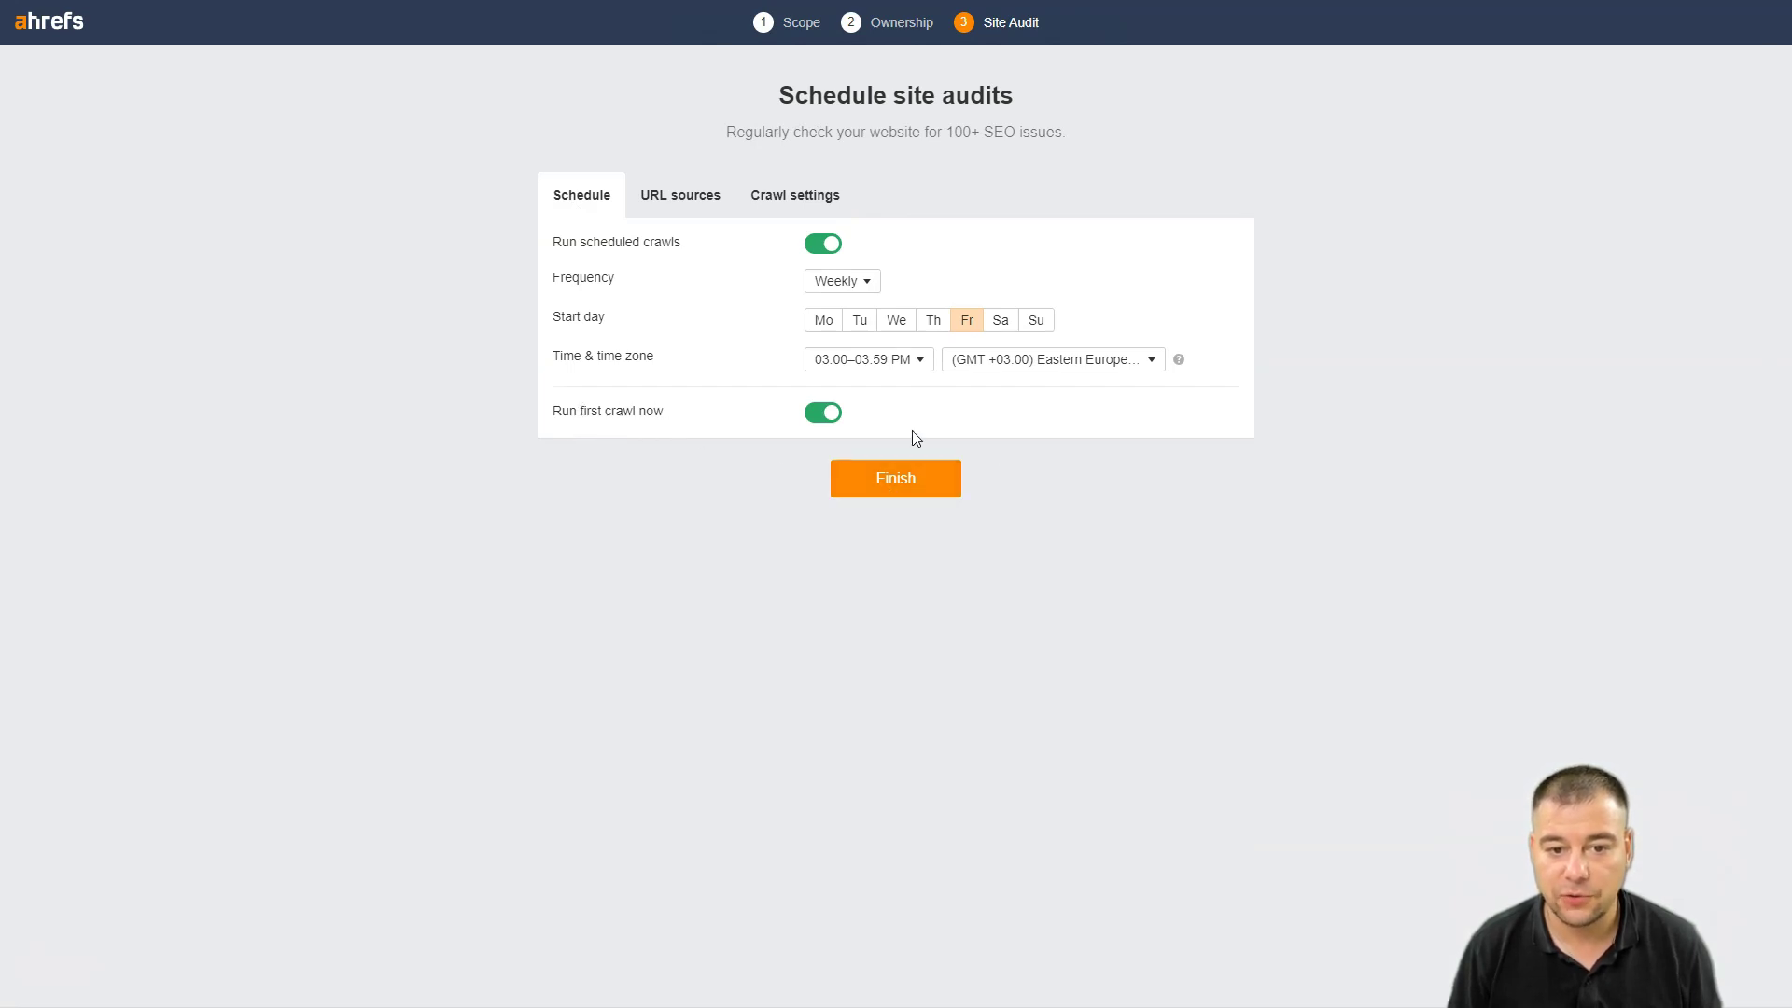
left_click(872, 486)
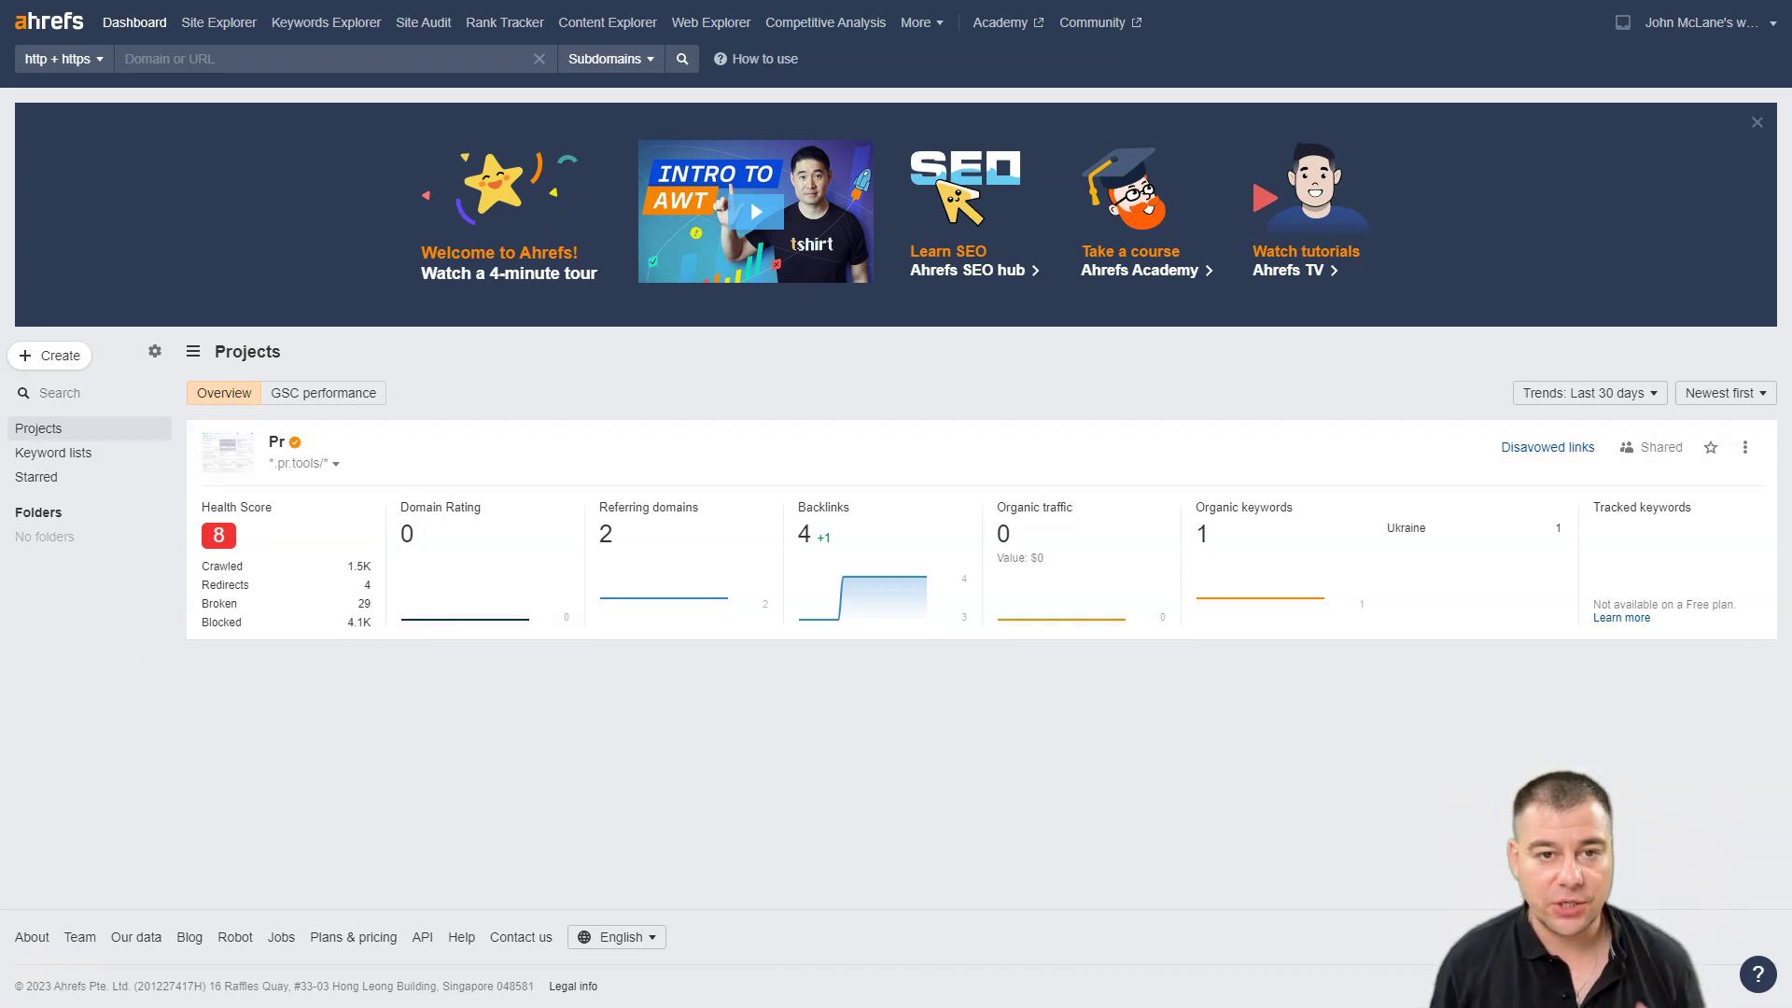
View the Pr Site Audit overview: Health Score 8, 7,087 issues and top issues
left_click(422, 28)
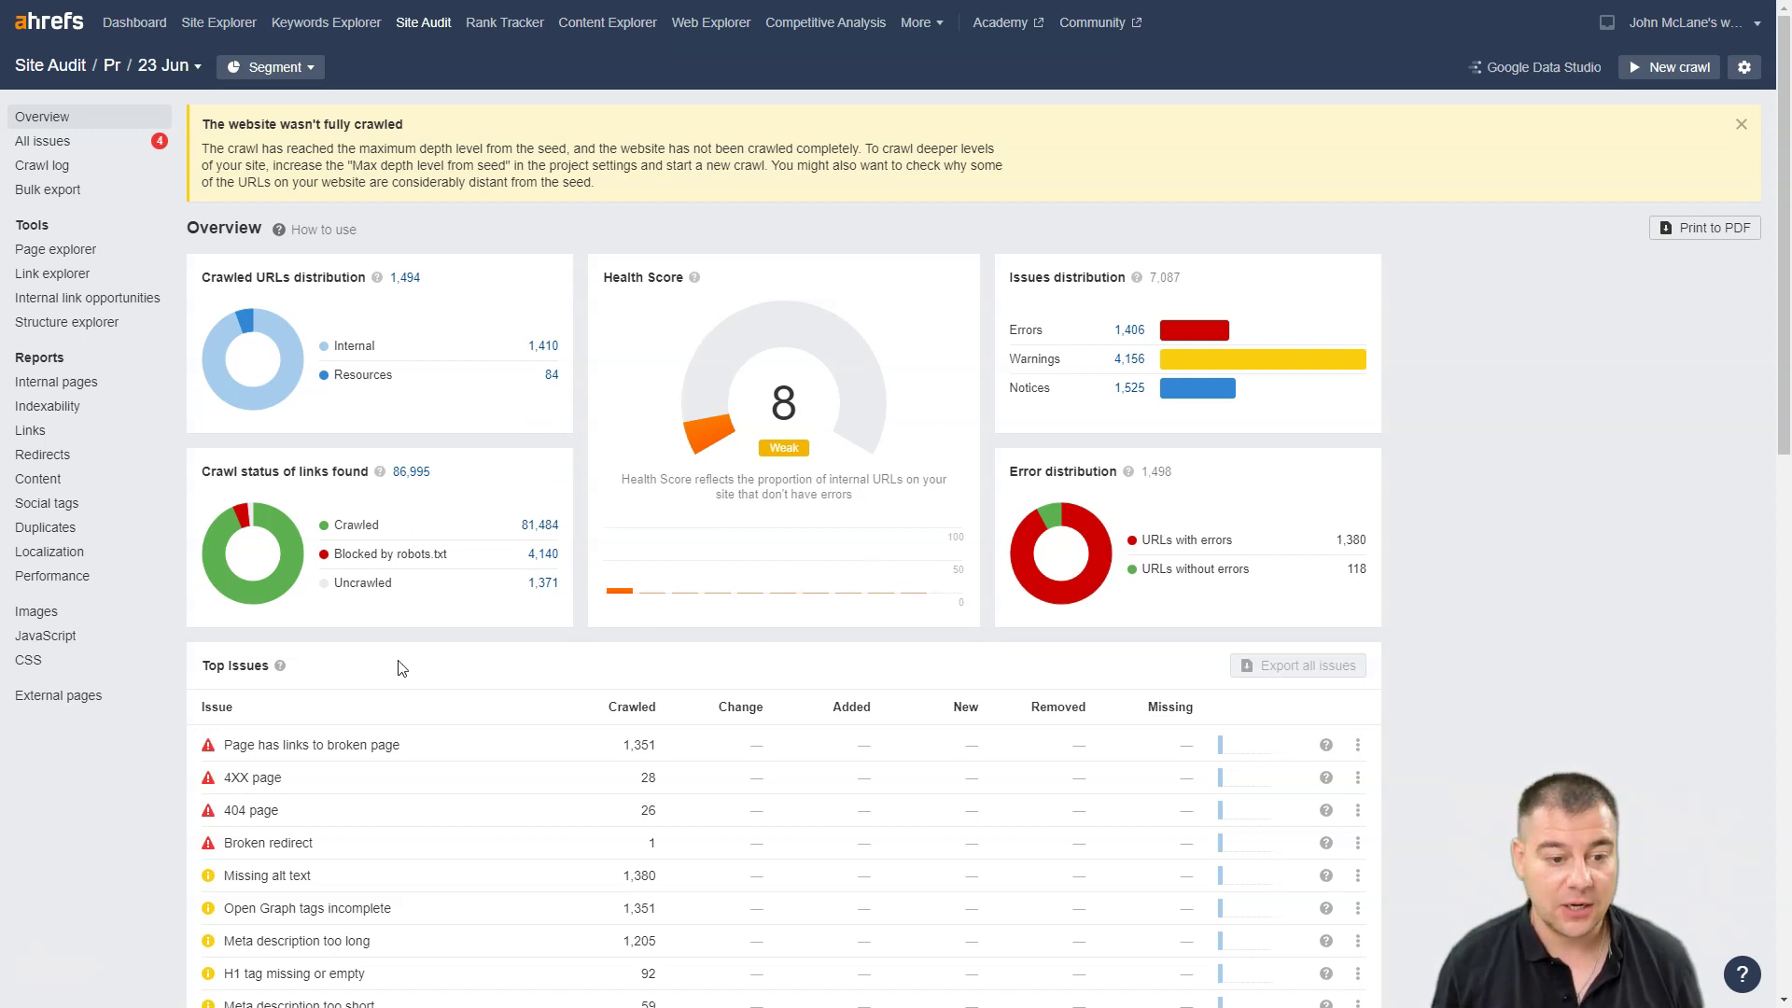
scroll(416, 672, "down", 3)
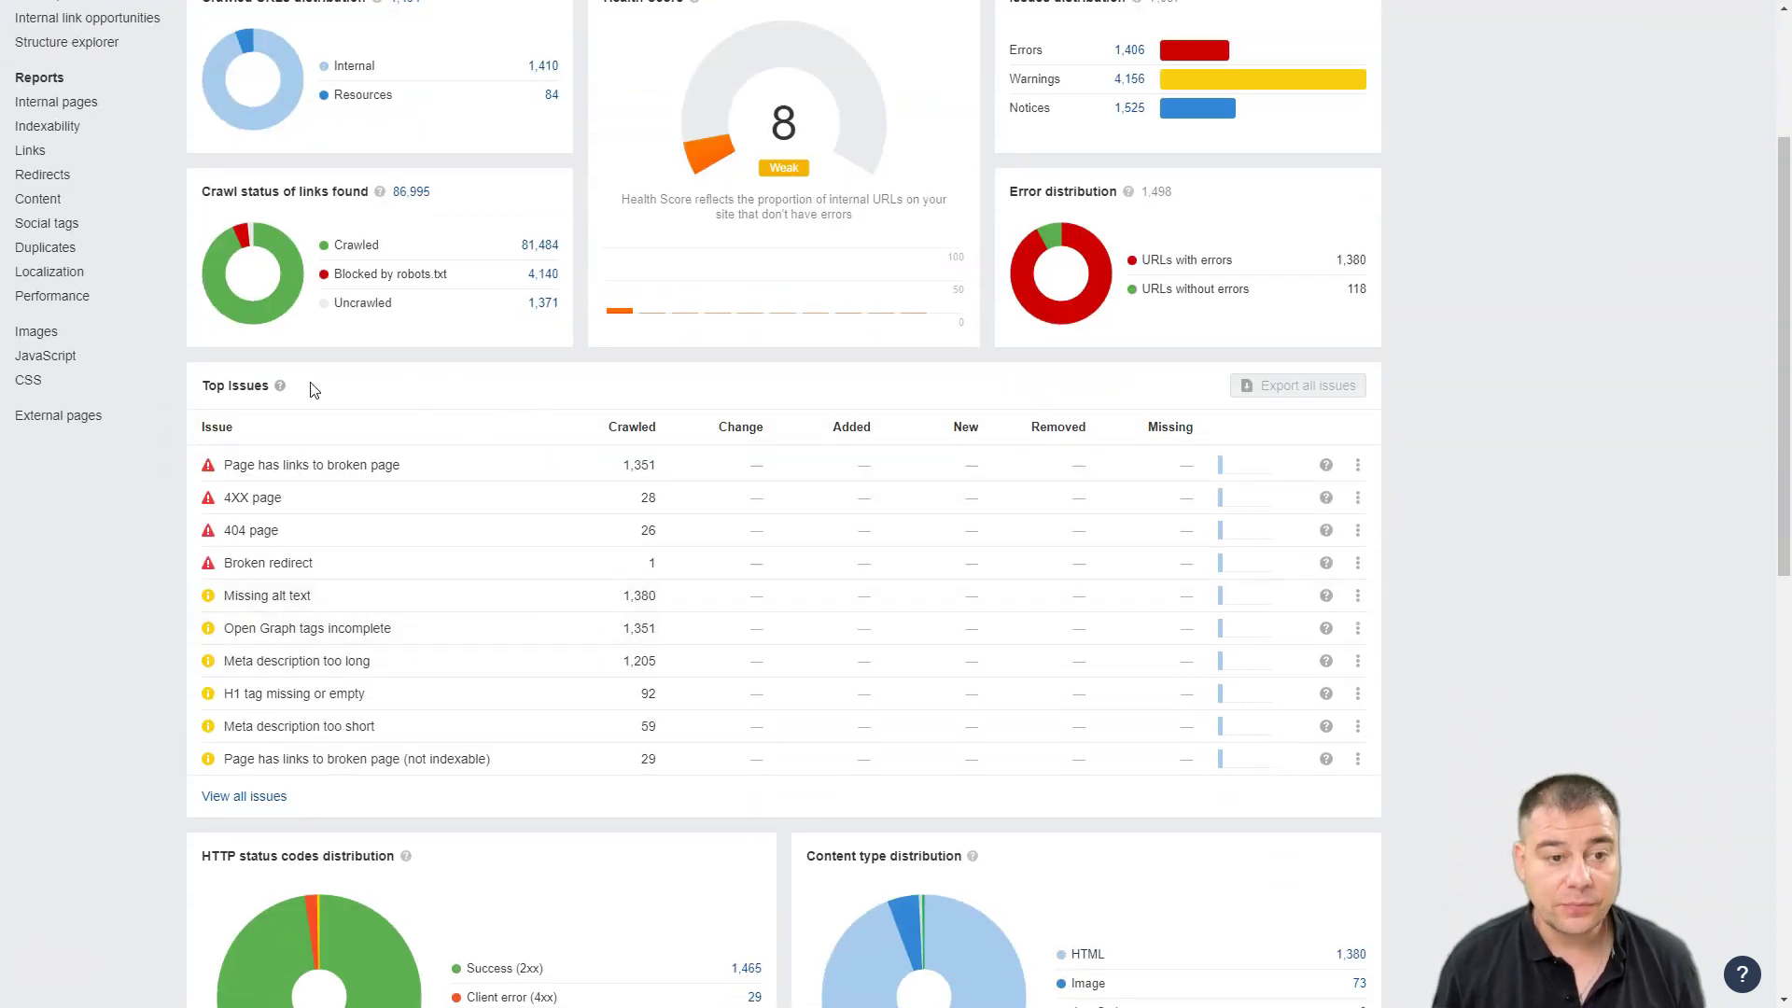
scroll(883, 538, "up", 3)
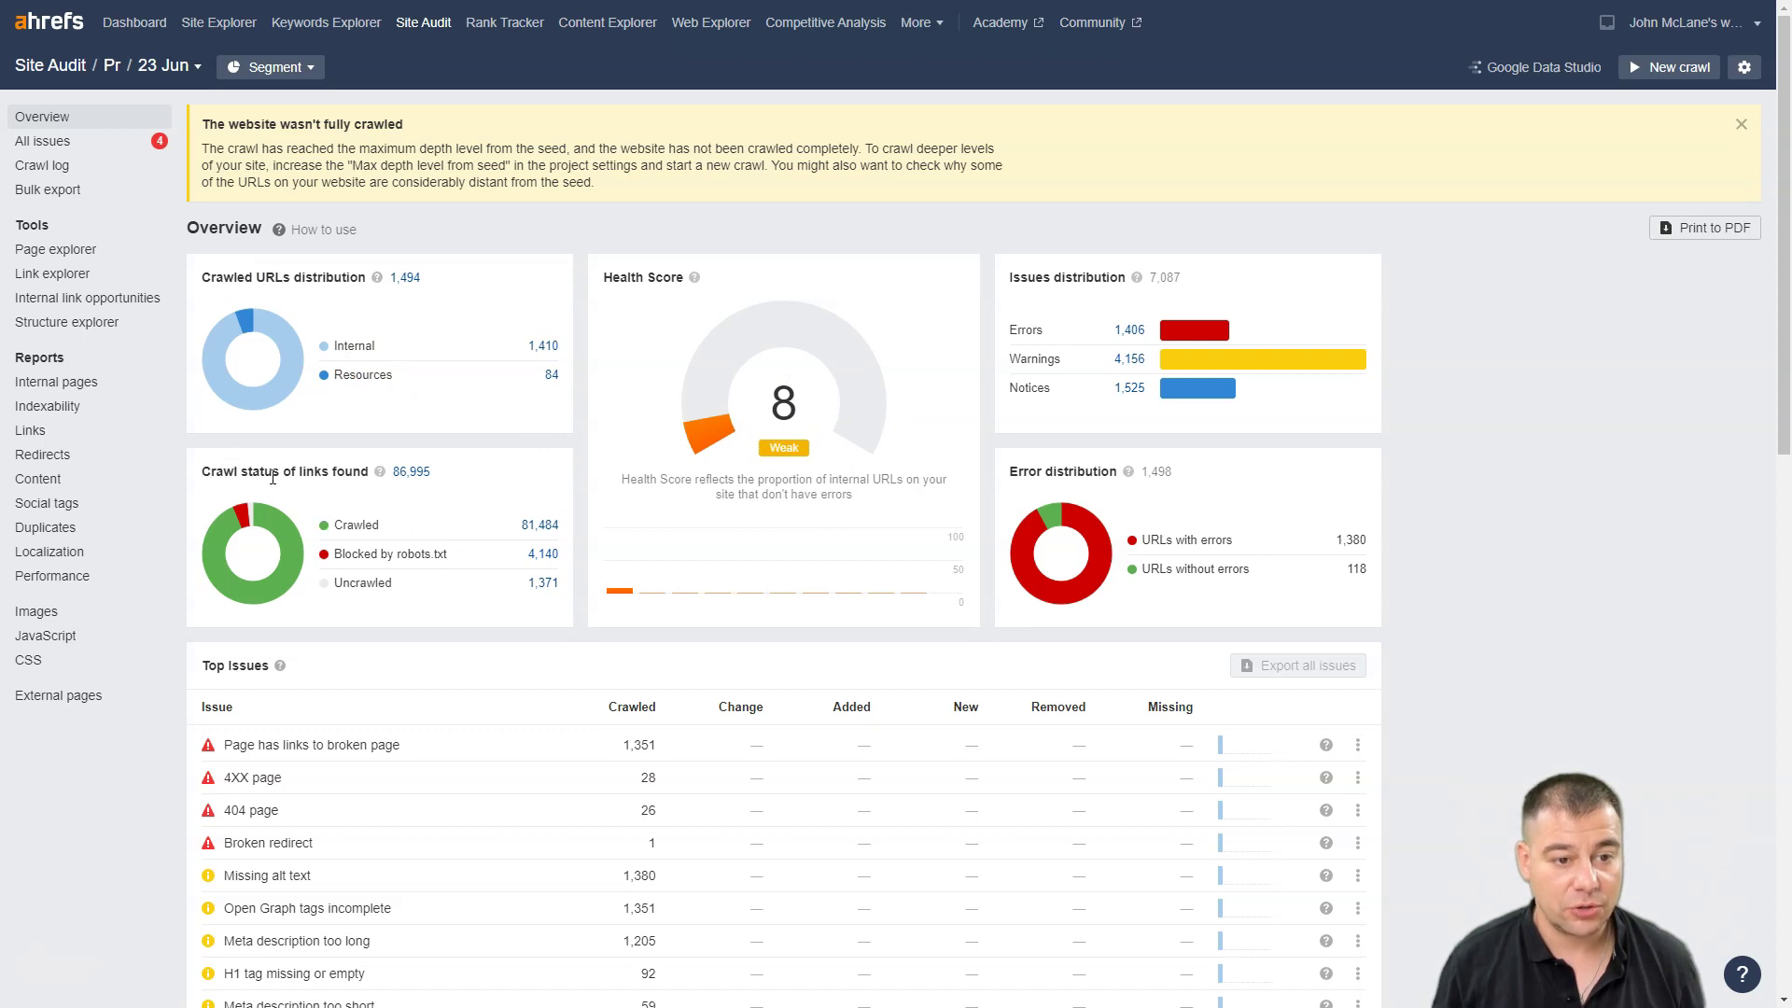
left_click(45, 144)
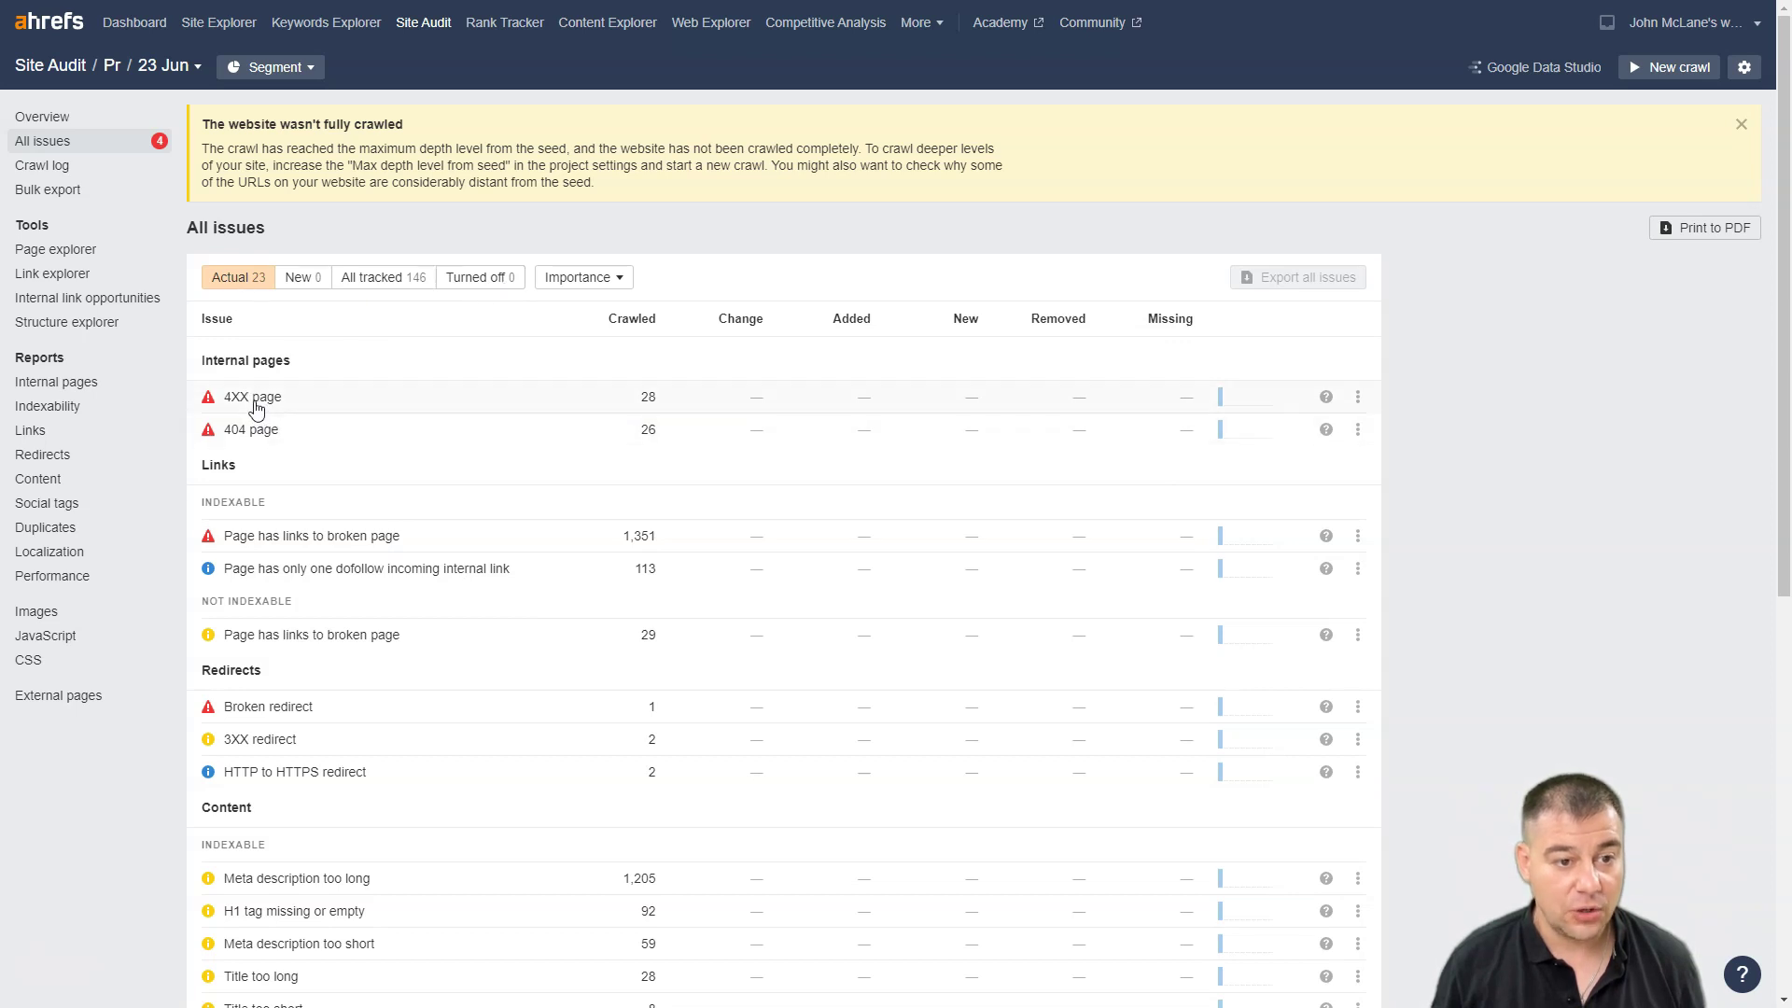
scroll(322, 597, "down", 2)
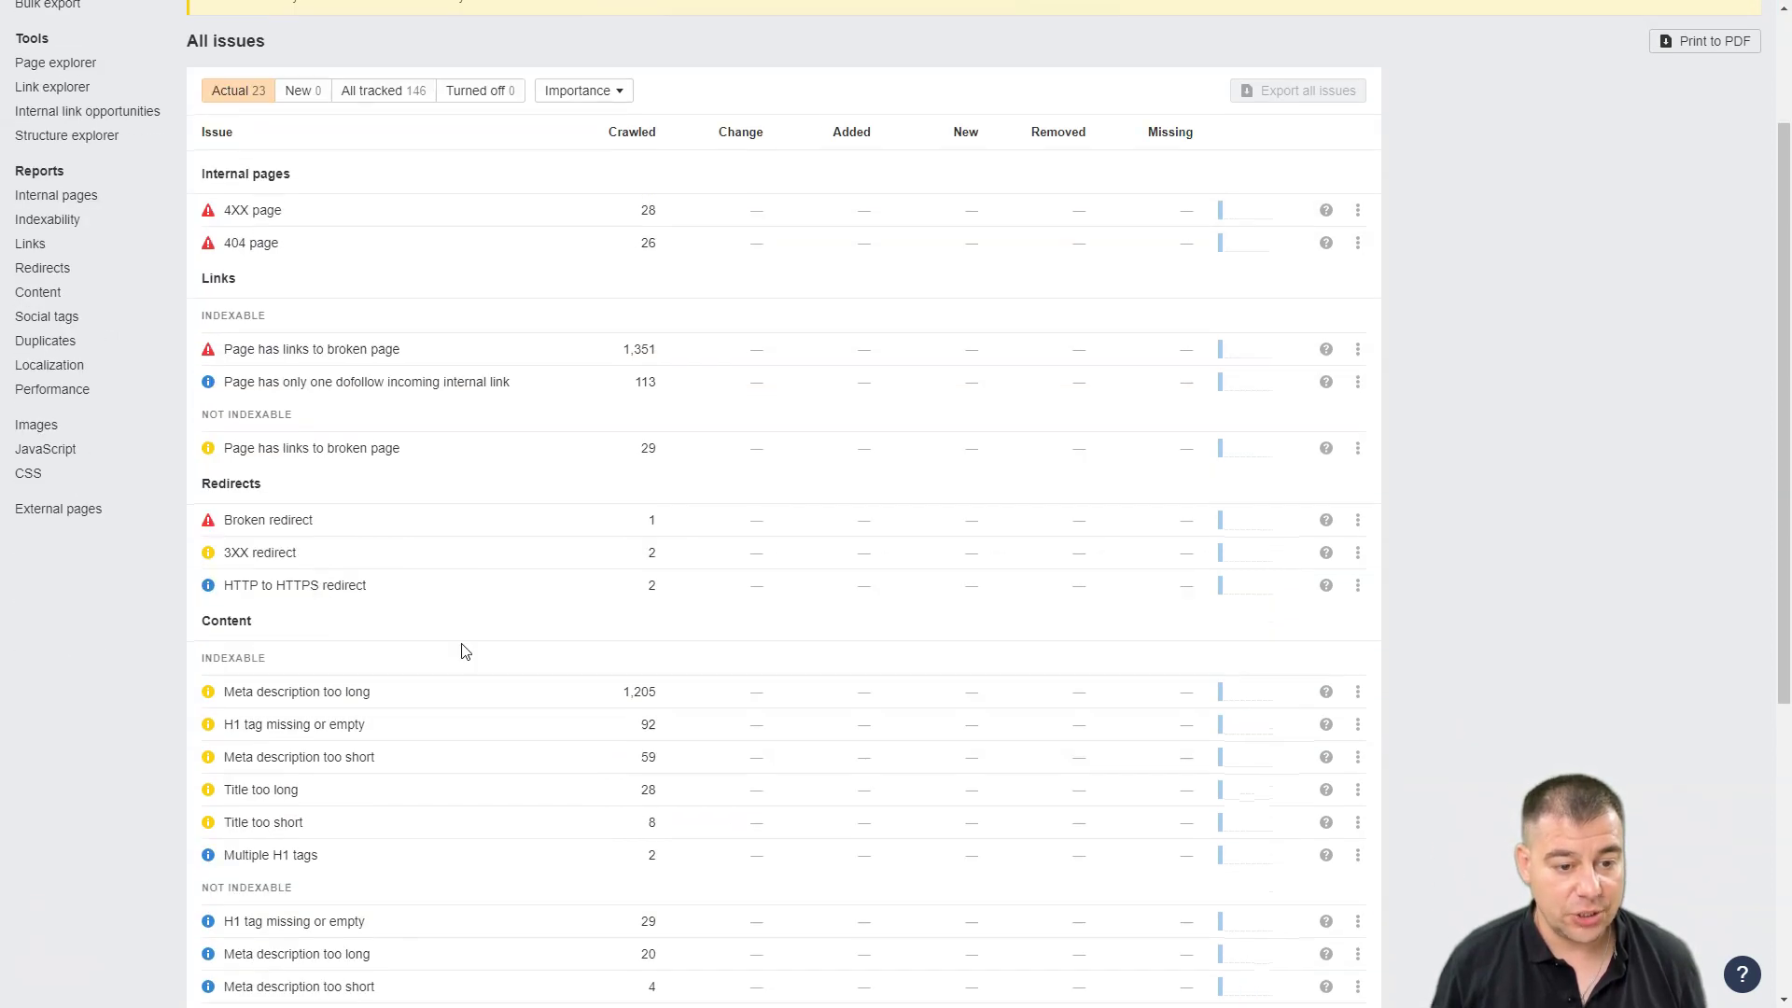
scroll(463, 651, "down", 1)
scroll(464, 650, "down", 2)
scroll(464, 650, "down", 2)
scroll(464, 651, "down", 1)
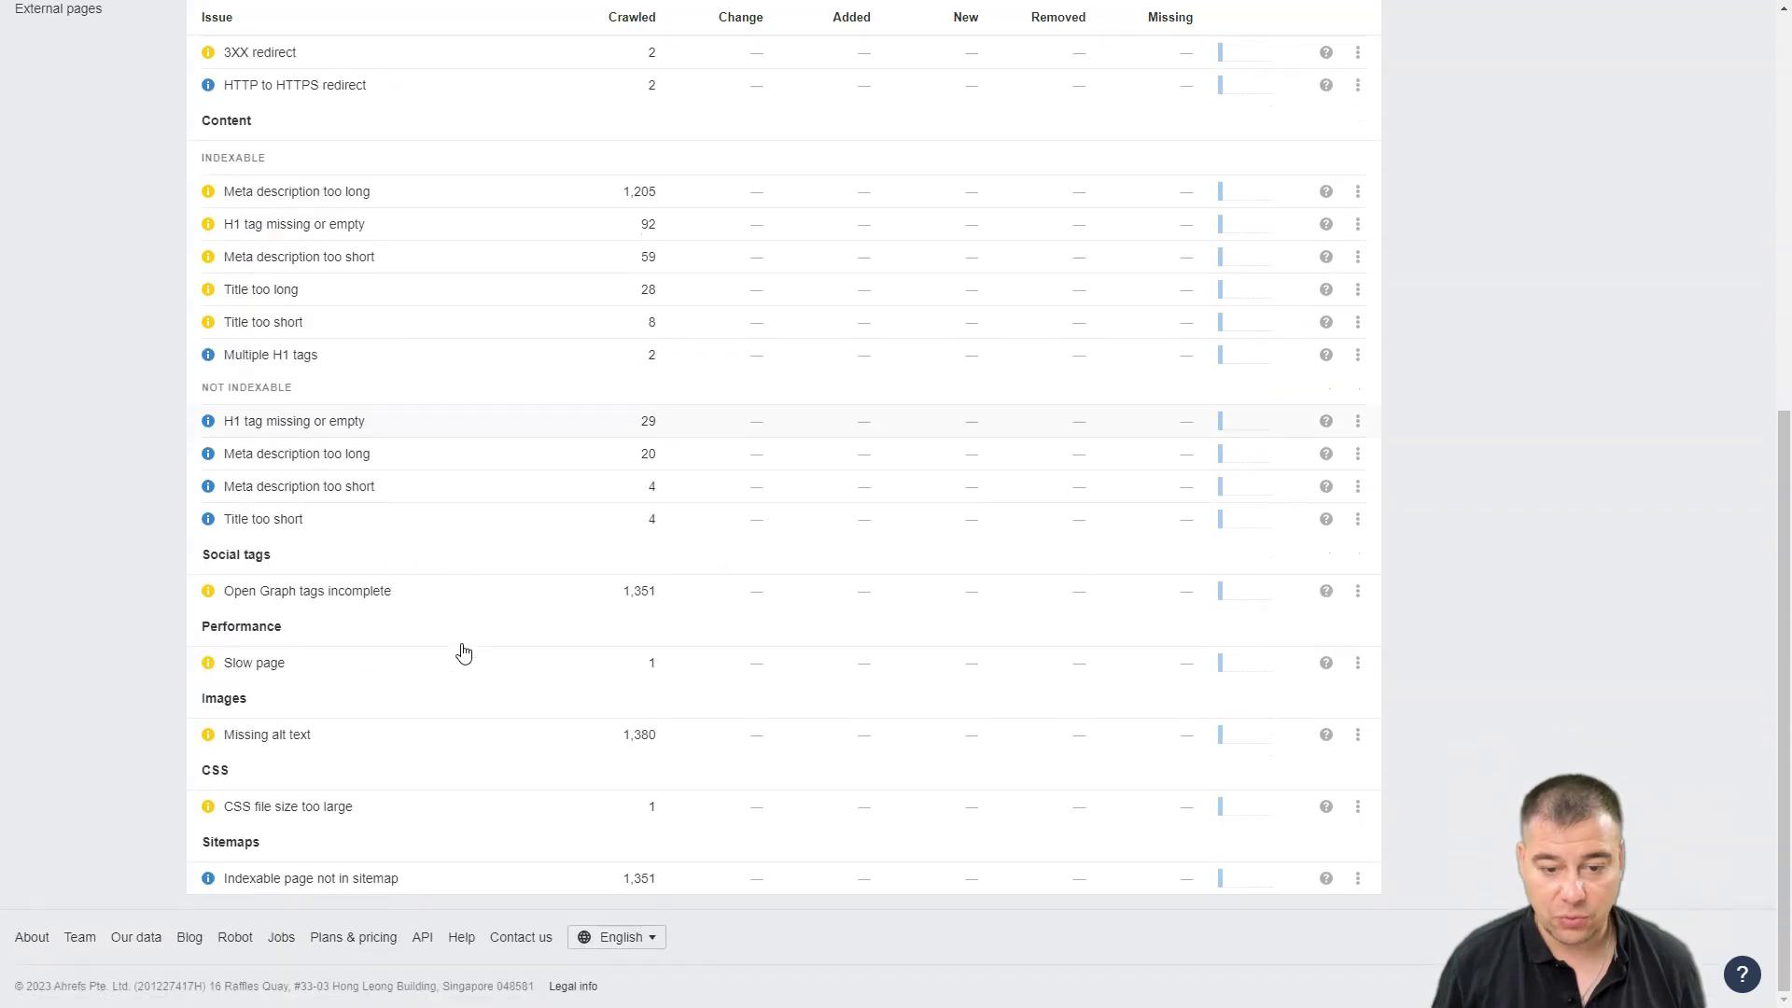
scroll(464, 651, "up", 7)
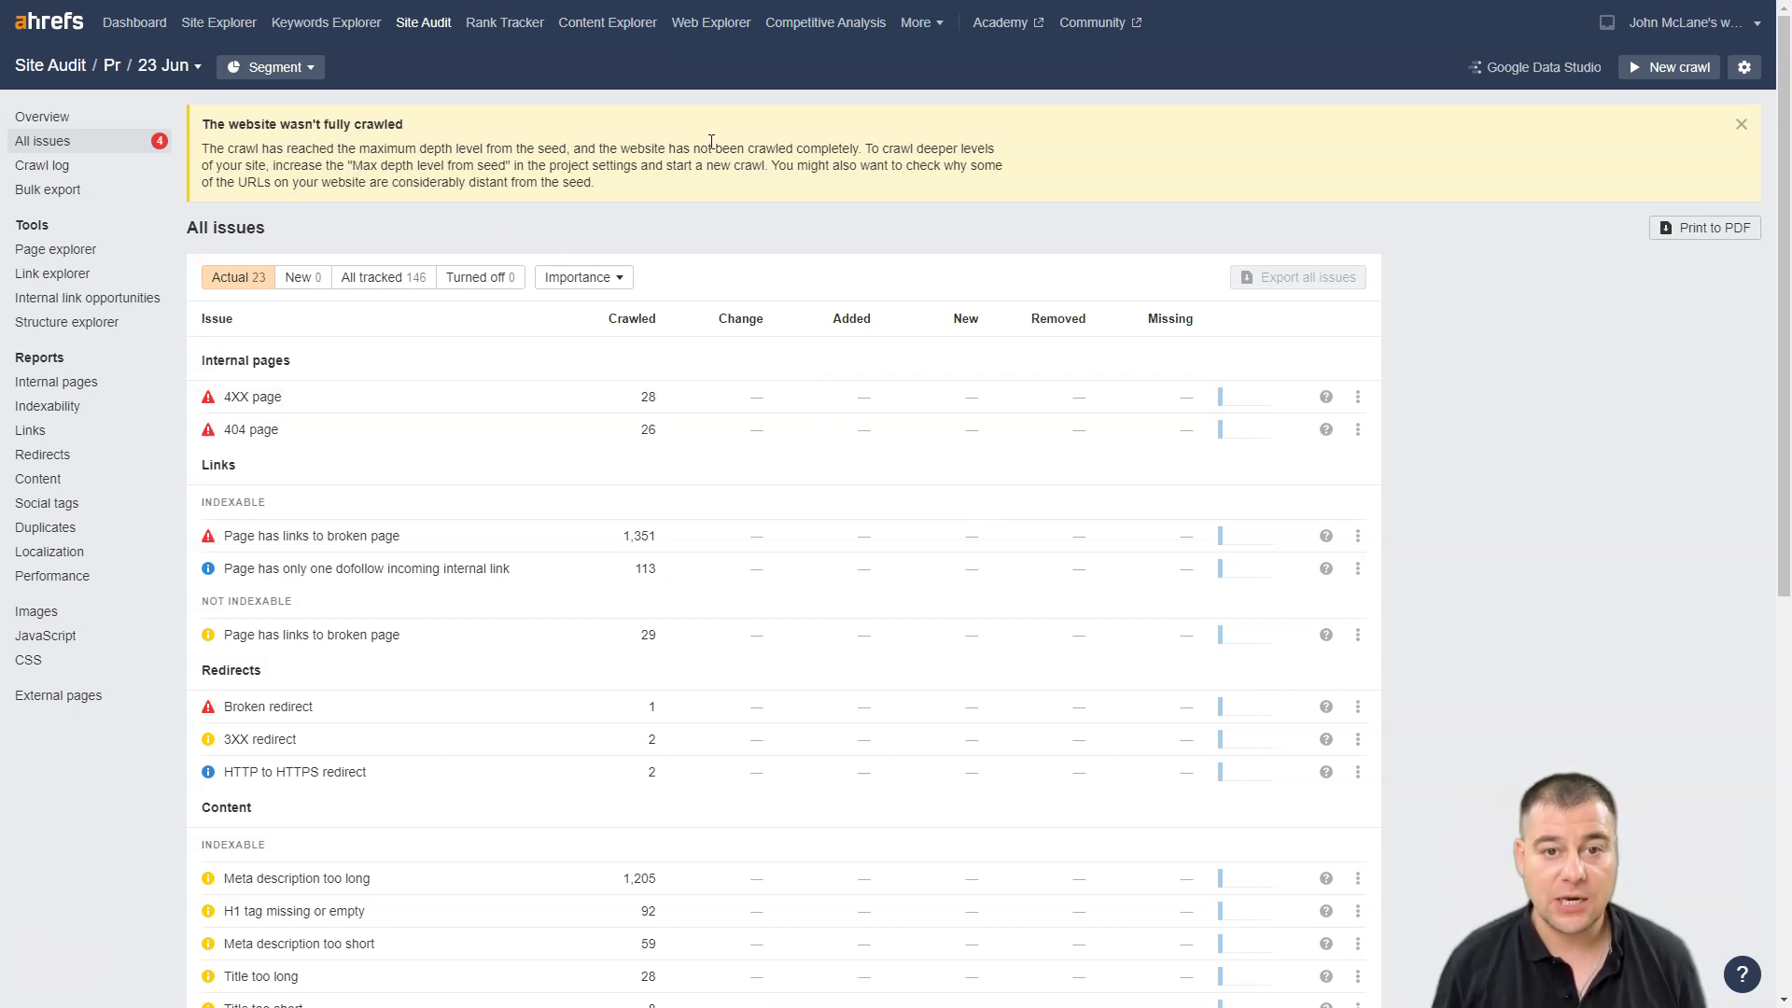
Highlight the crawl-depth banner advice, then switch to the Site Explorer overview for pr.tools
left_click_drag(867, 150, 207, 148)
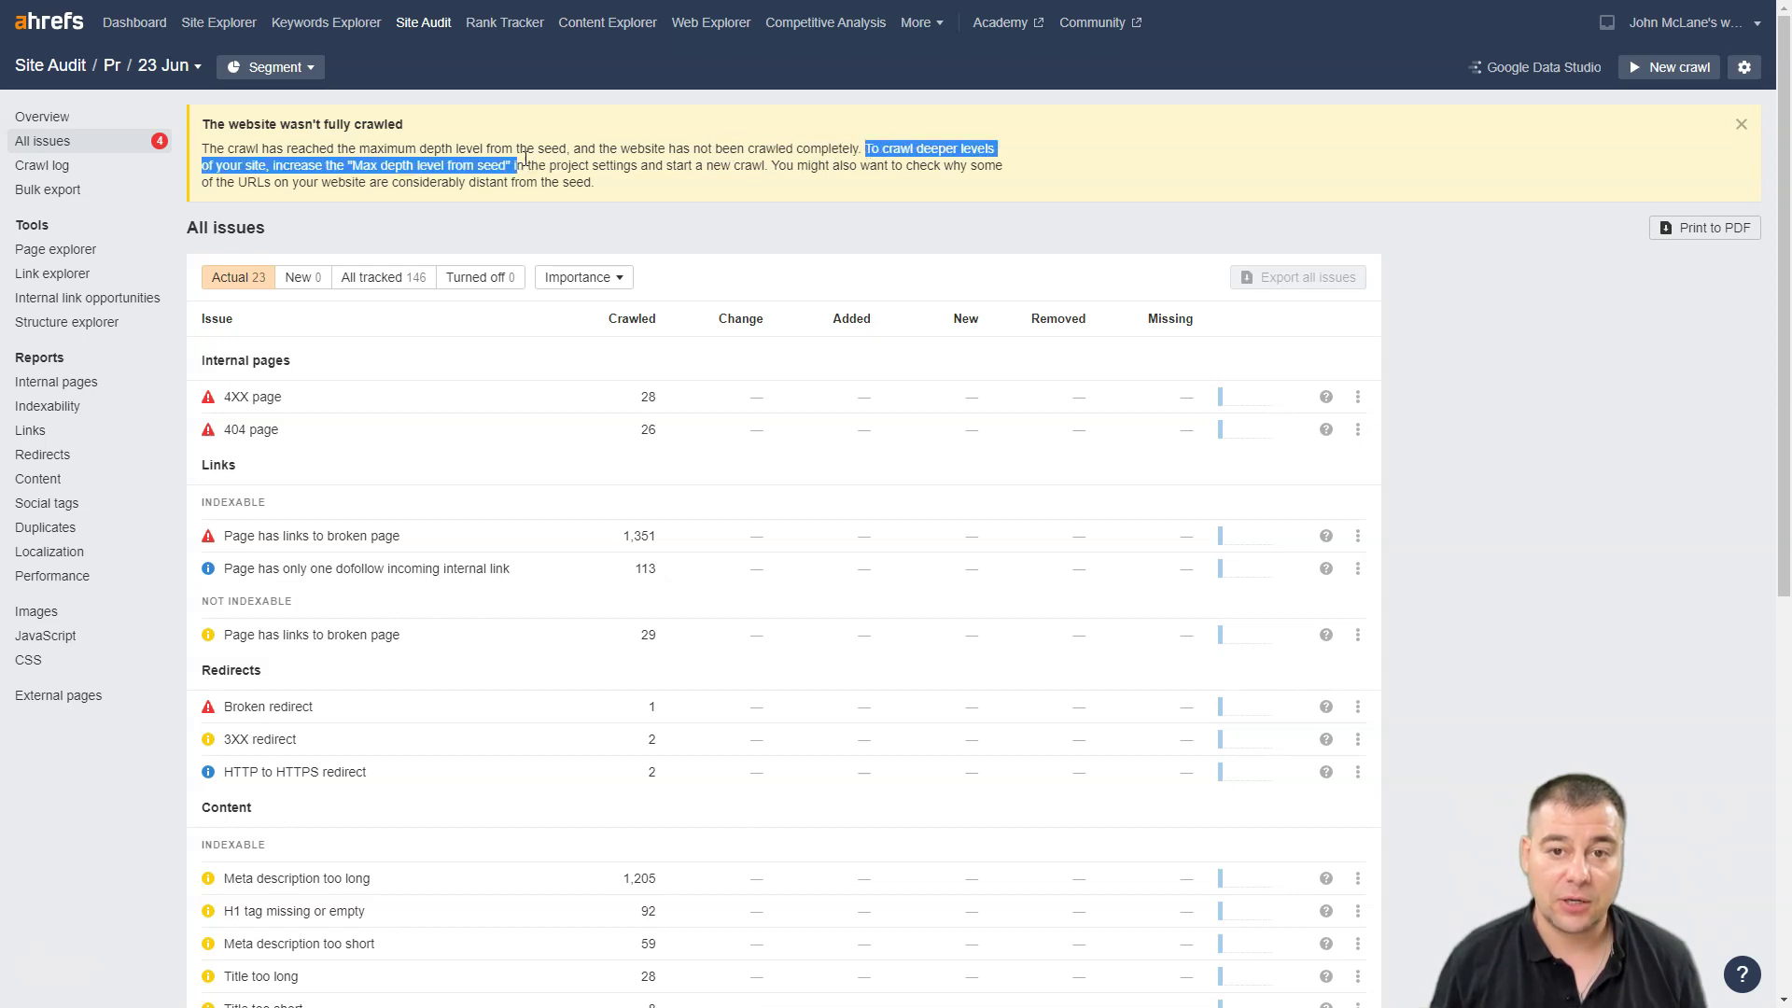
left_click(1464, 196)
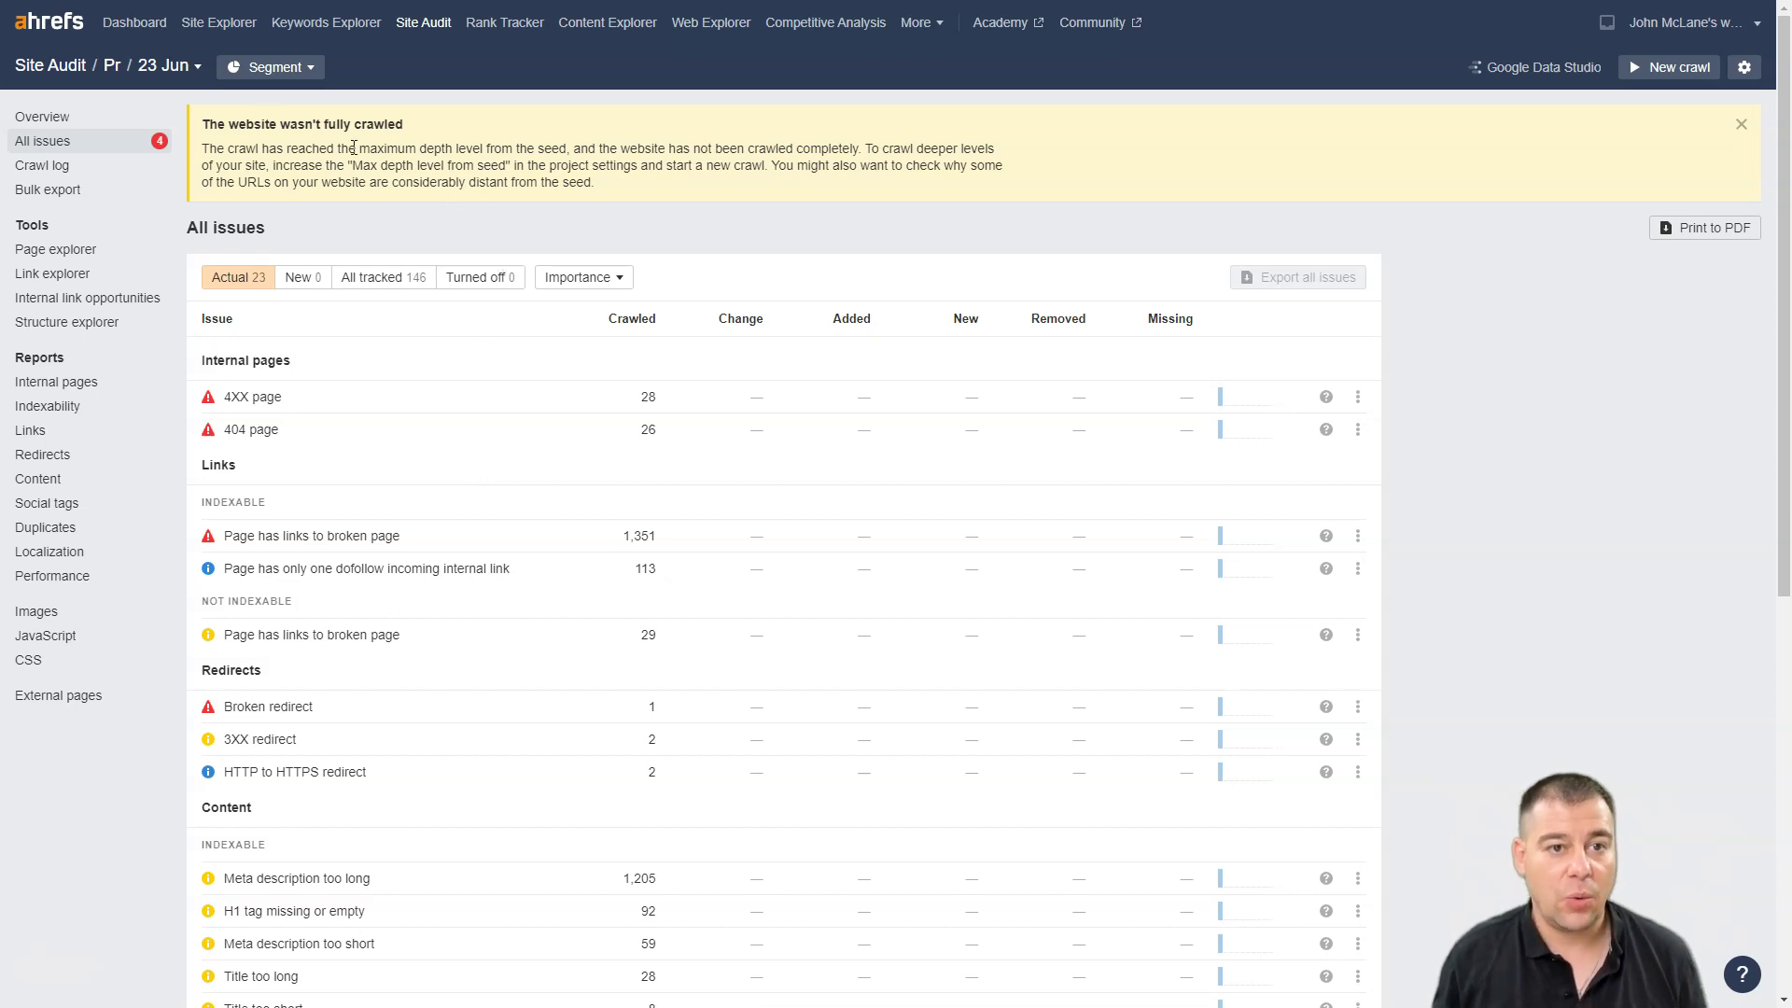
scroll(668, 732, "down", 3)
scroll(668, 713, "up", 3)
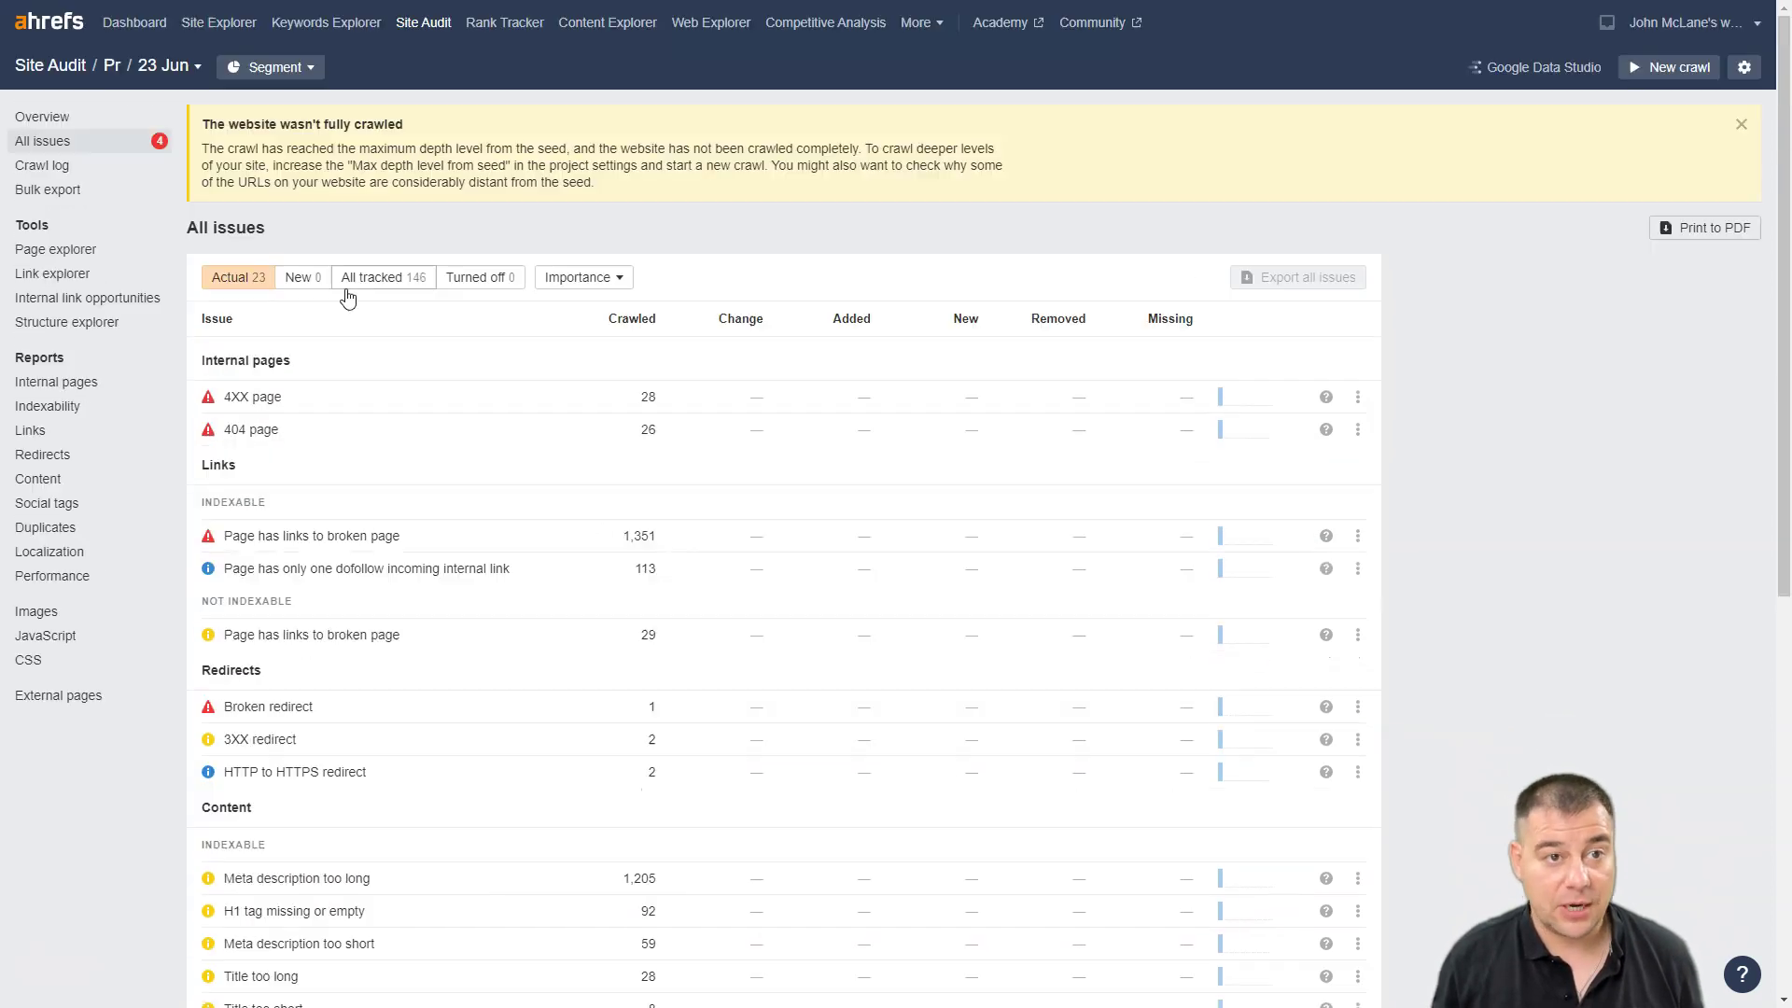
left_click(218, 22)
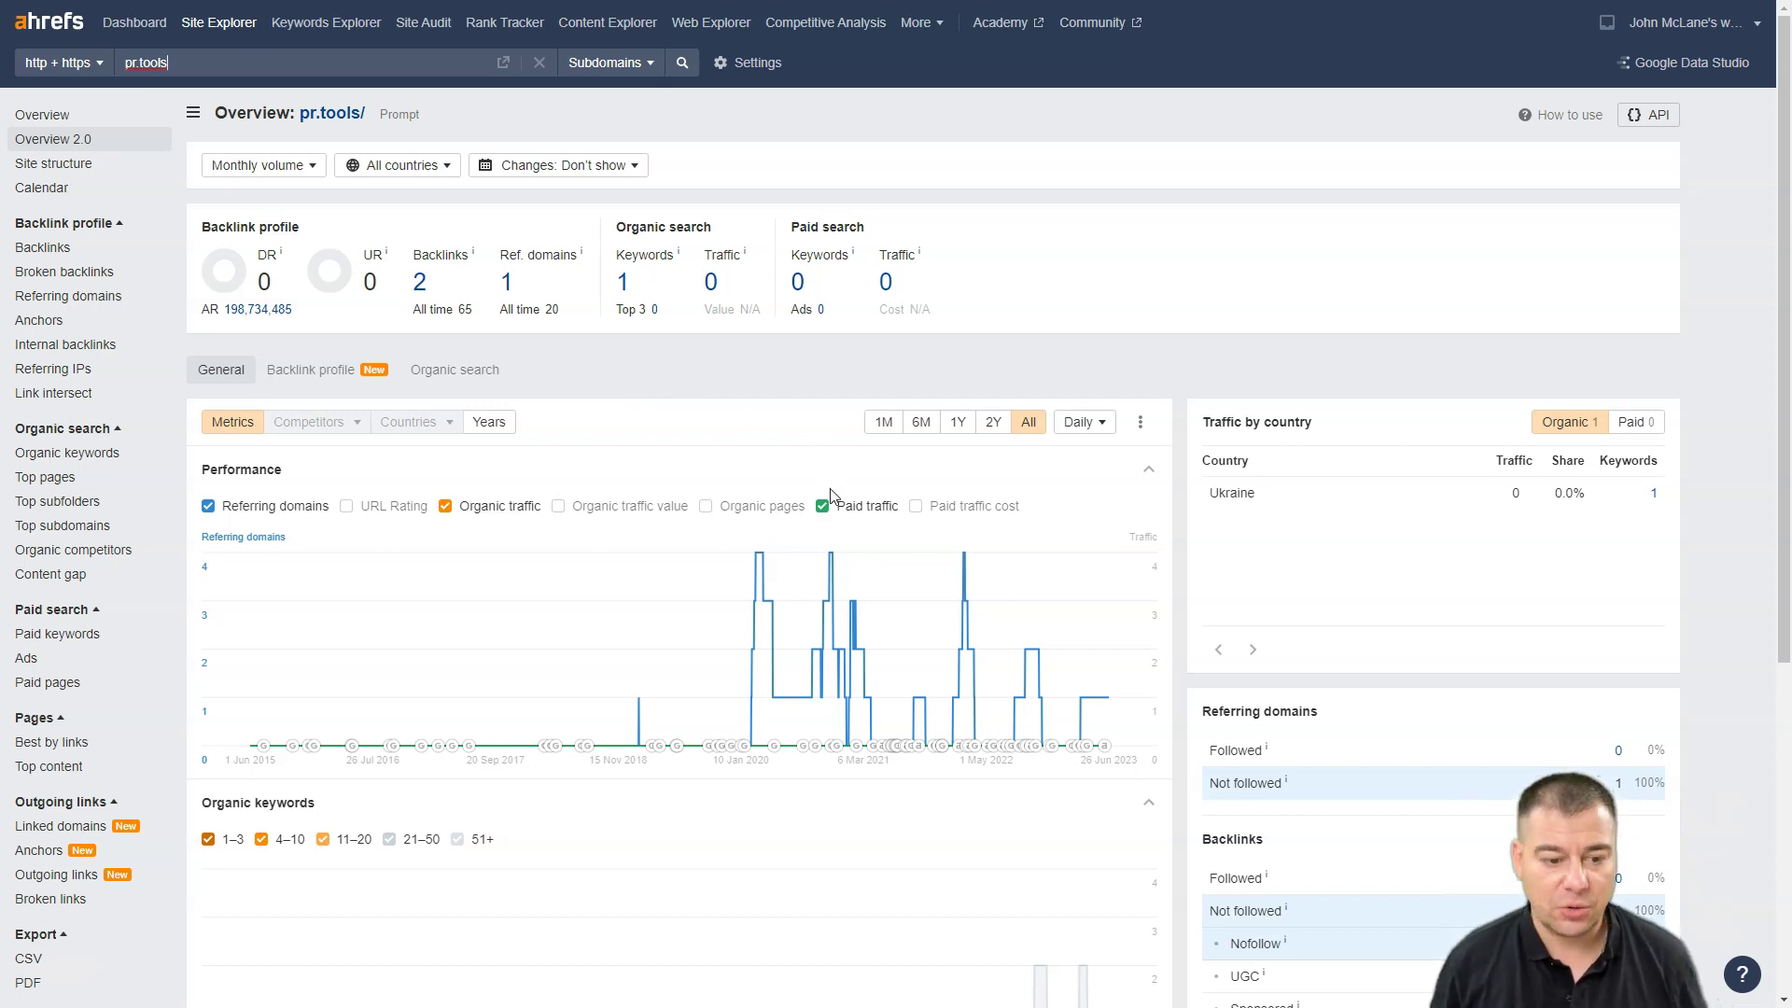
scroll(831, 495, "down", 2)
scroll(684, 476, "down", 3)
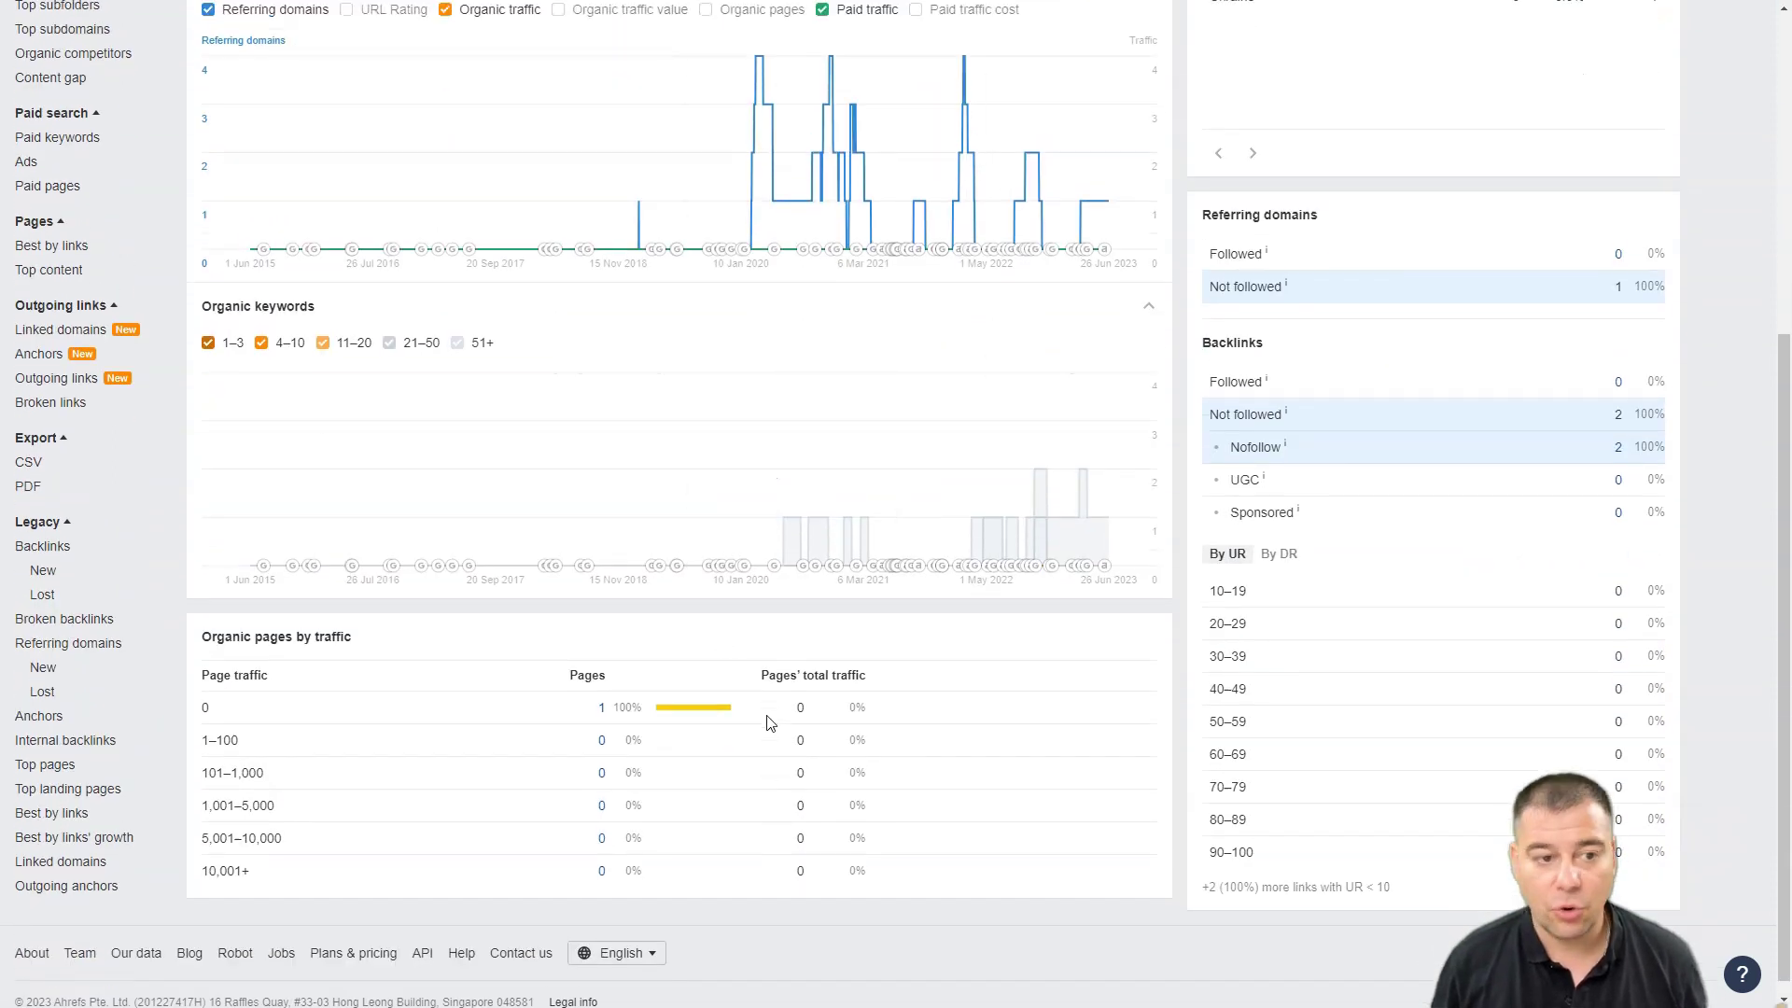
scroll(767, 722, "up", 5)
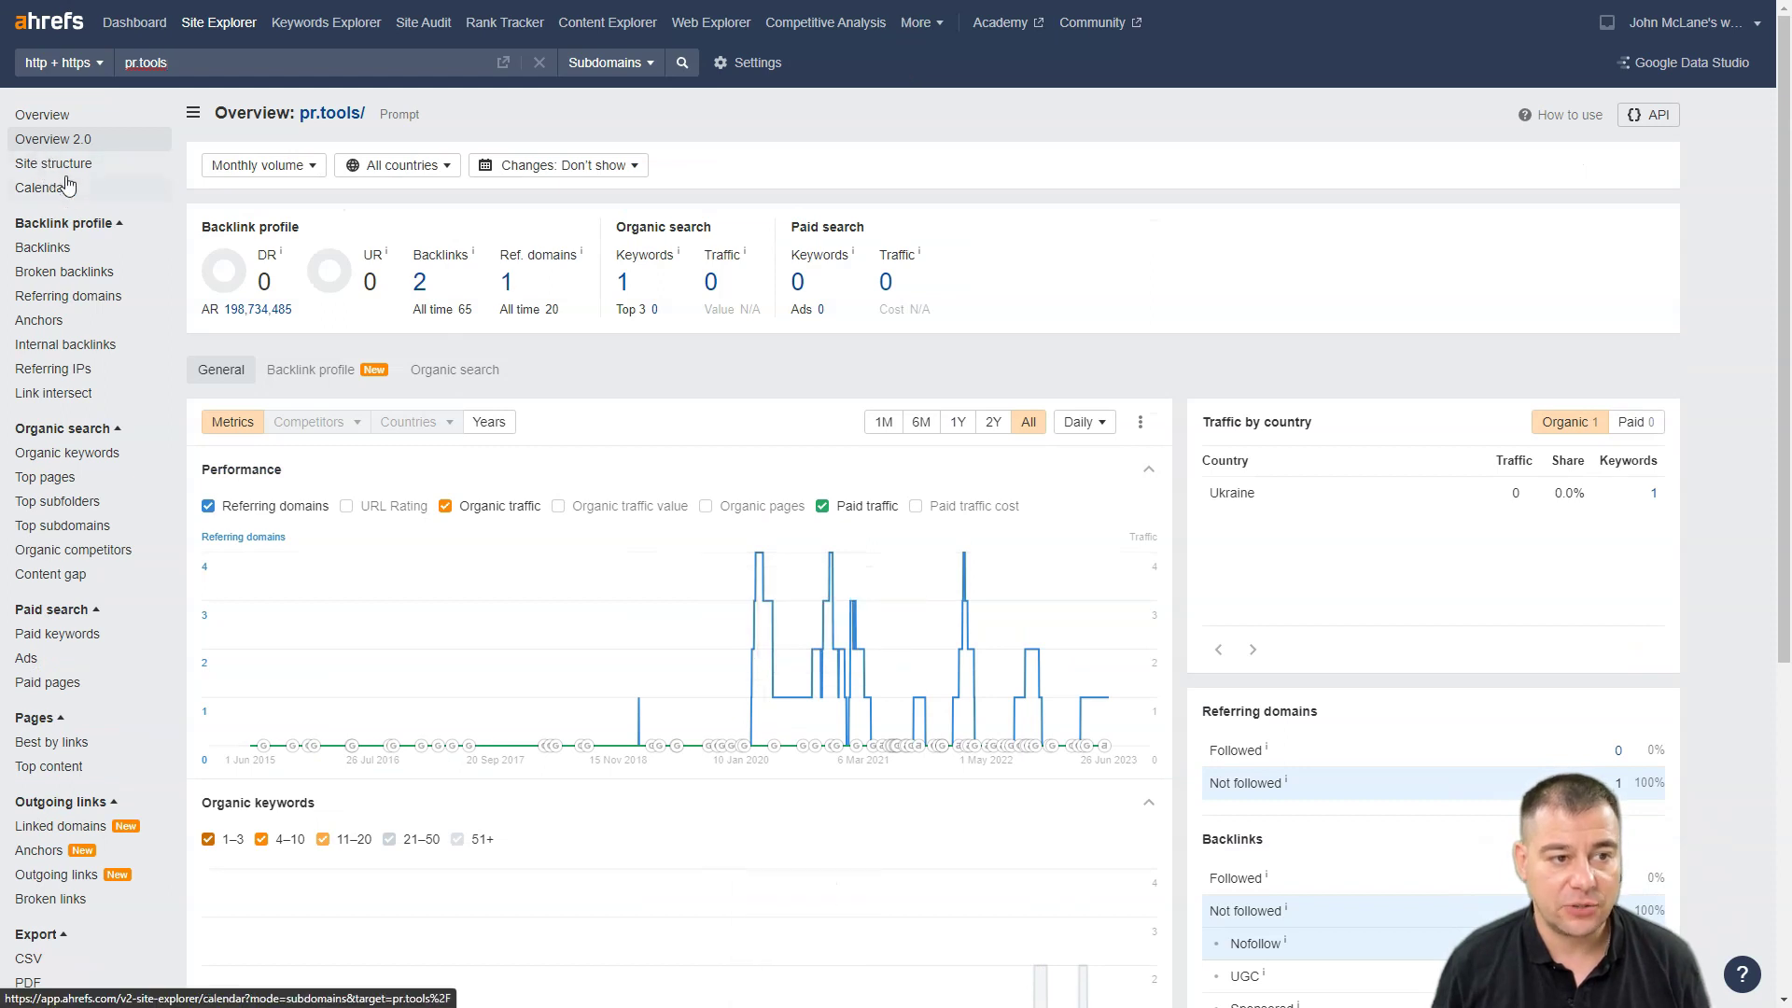
right_click(66, 303)
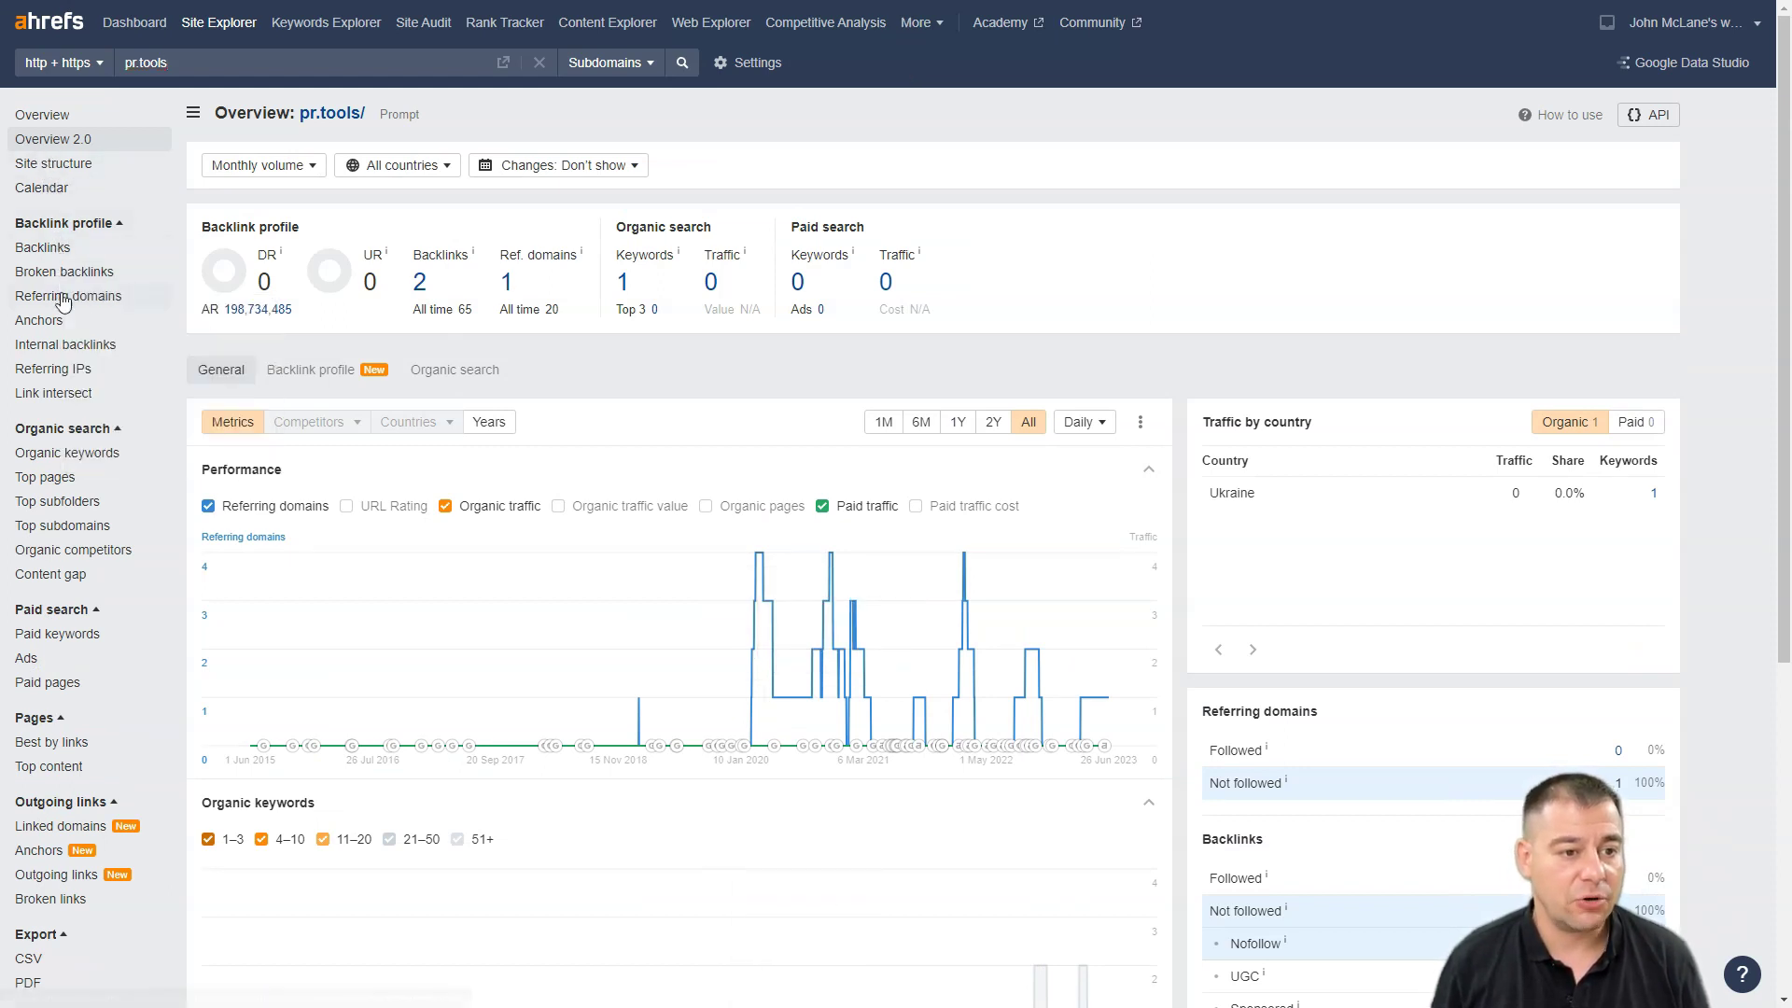
left_click(66, 297)
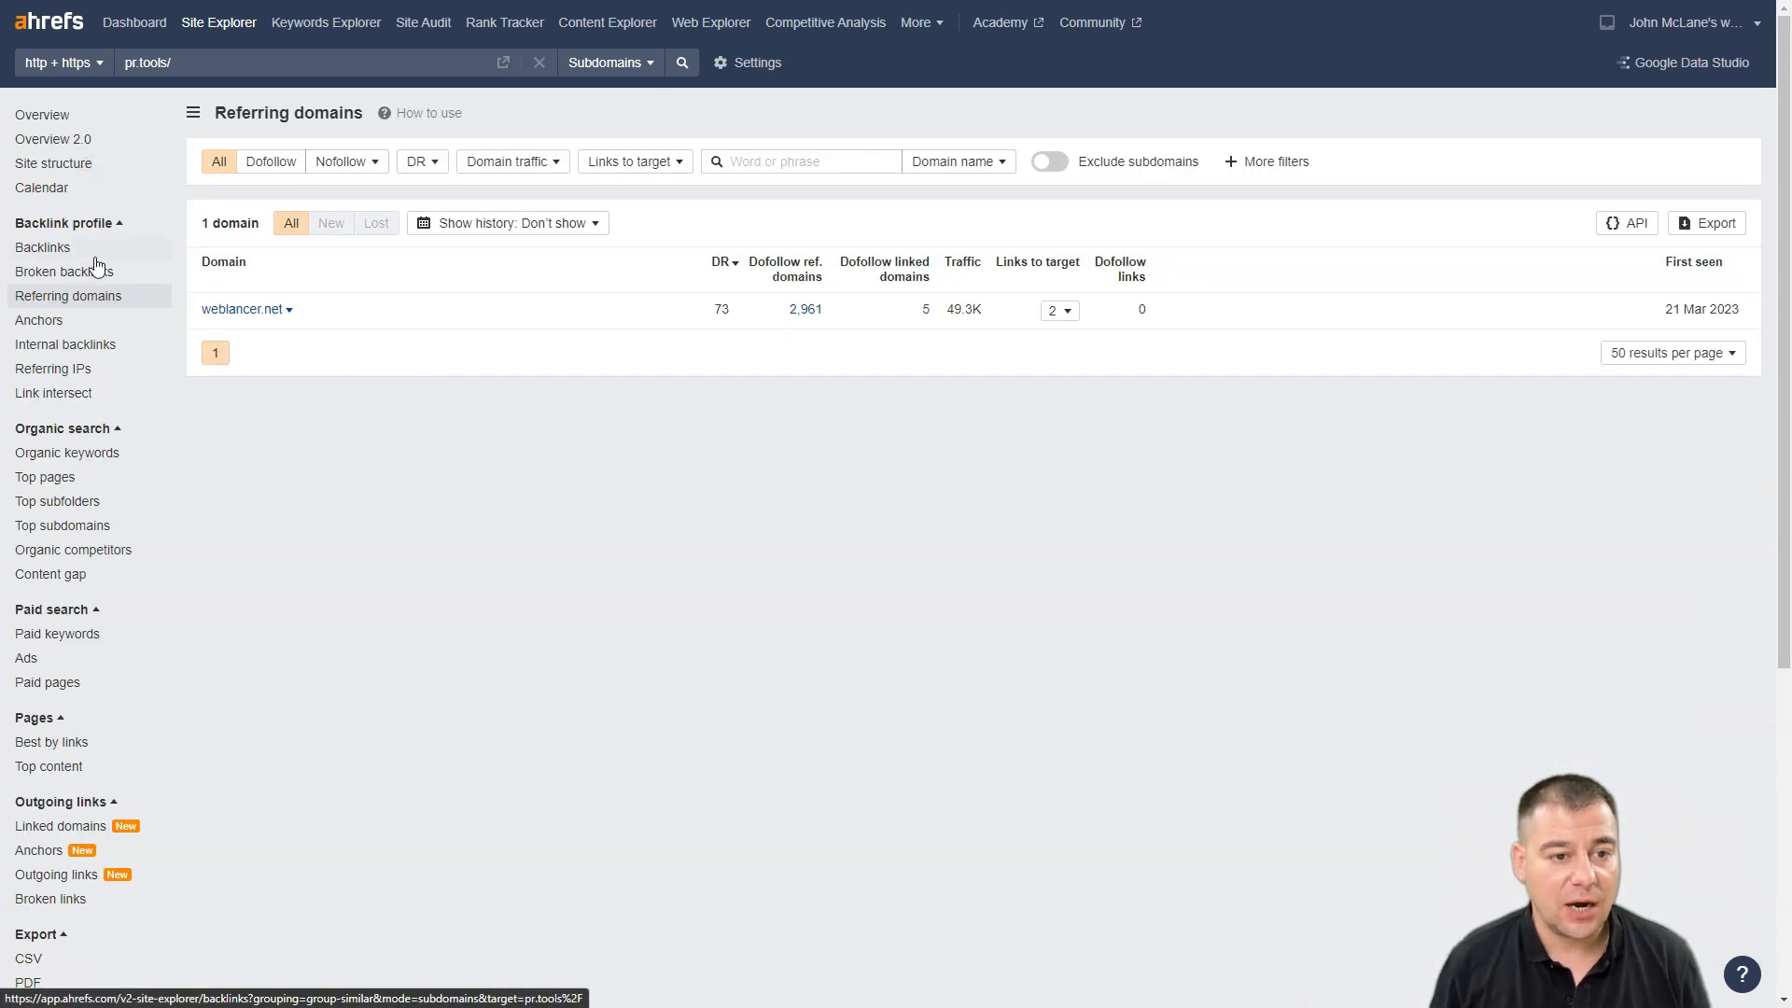
left_click(56, 247)
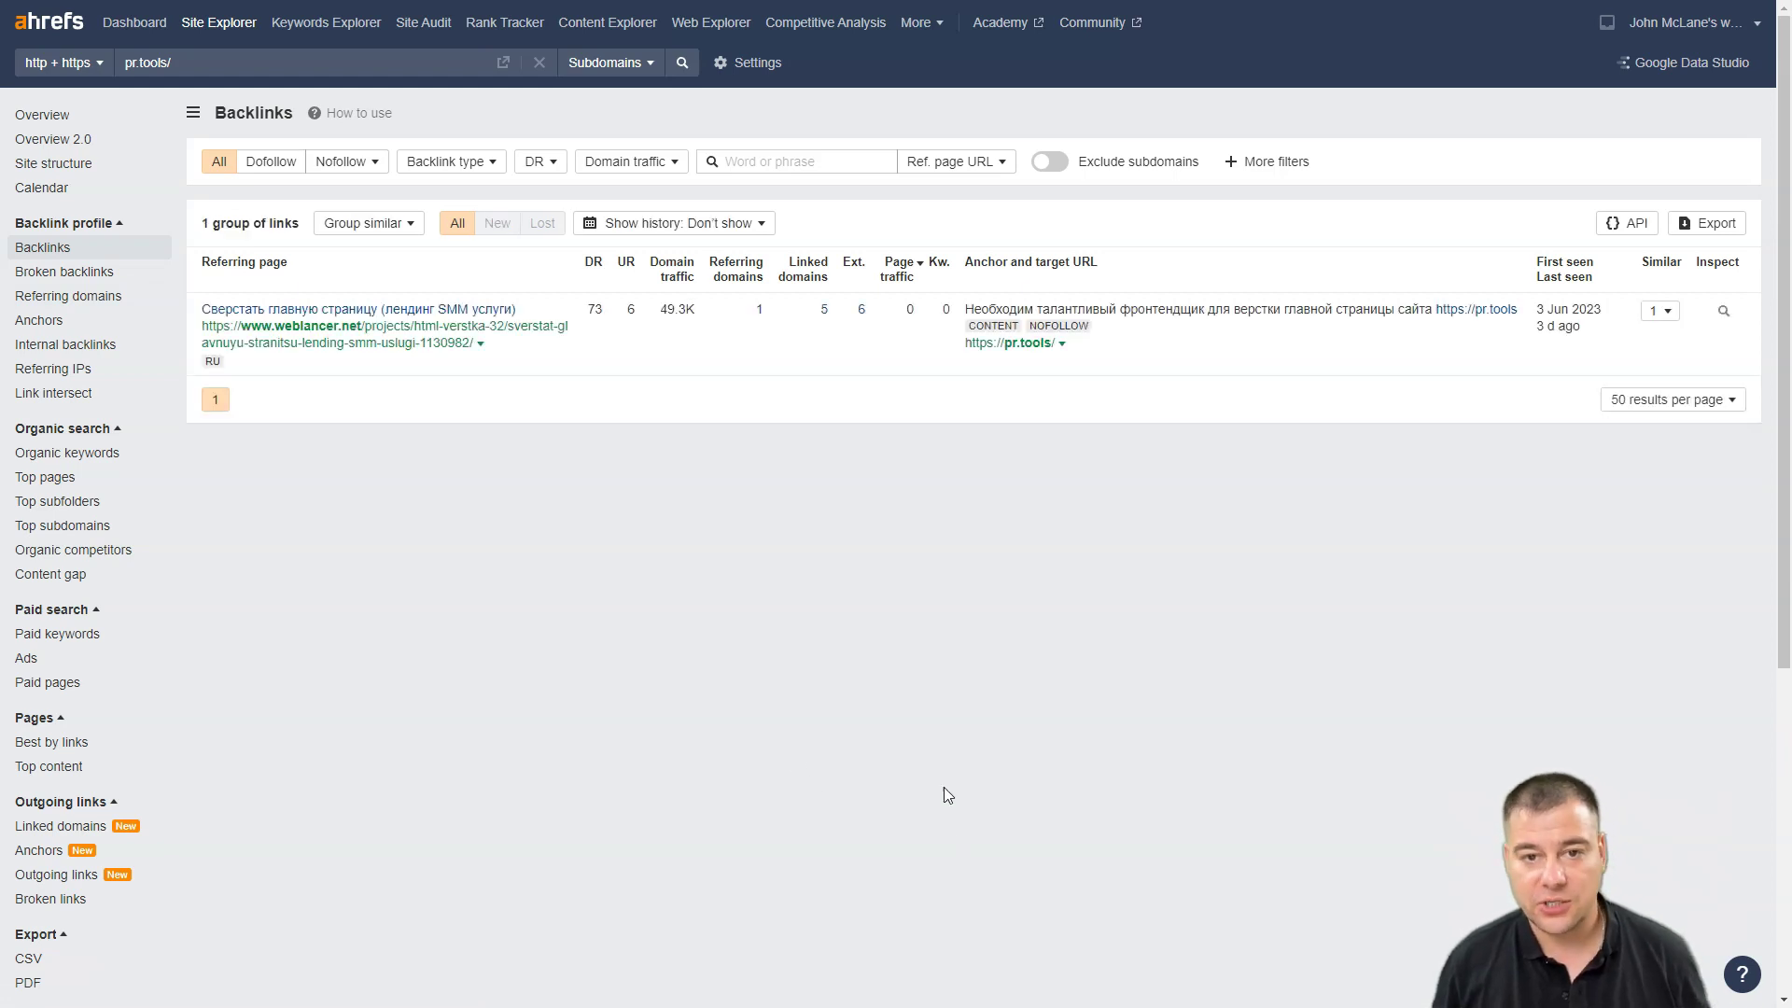
left_click(42, 140)
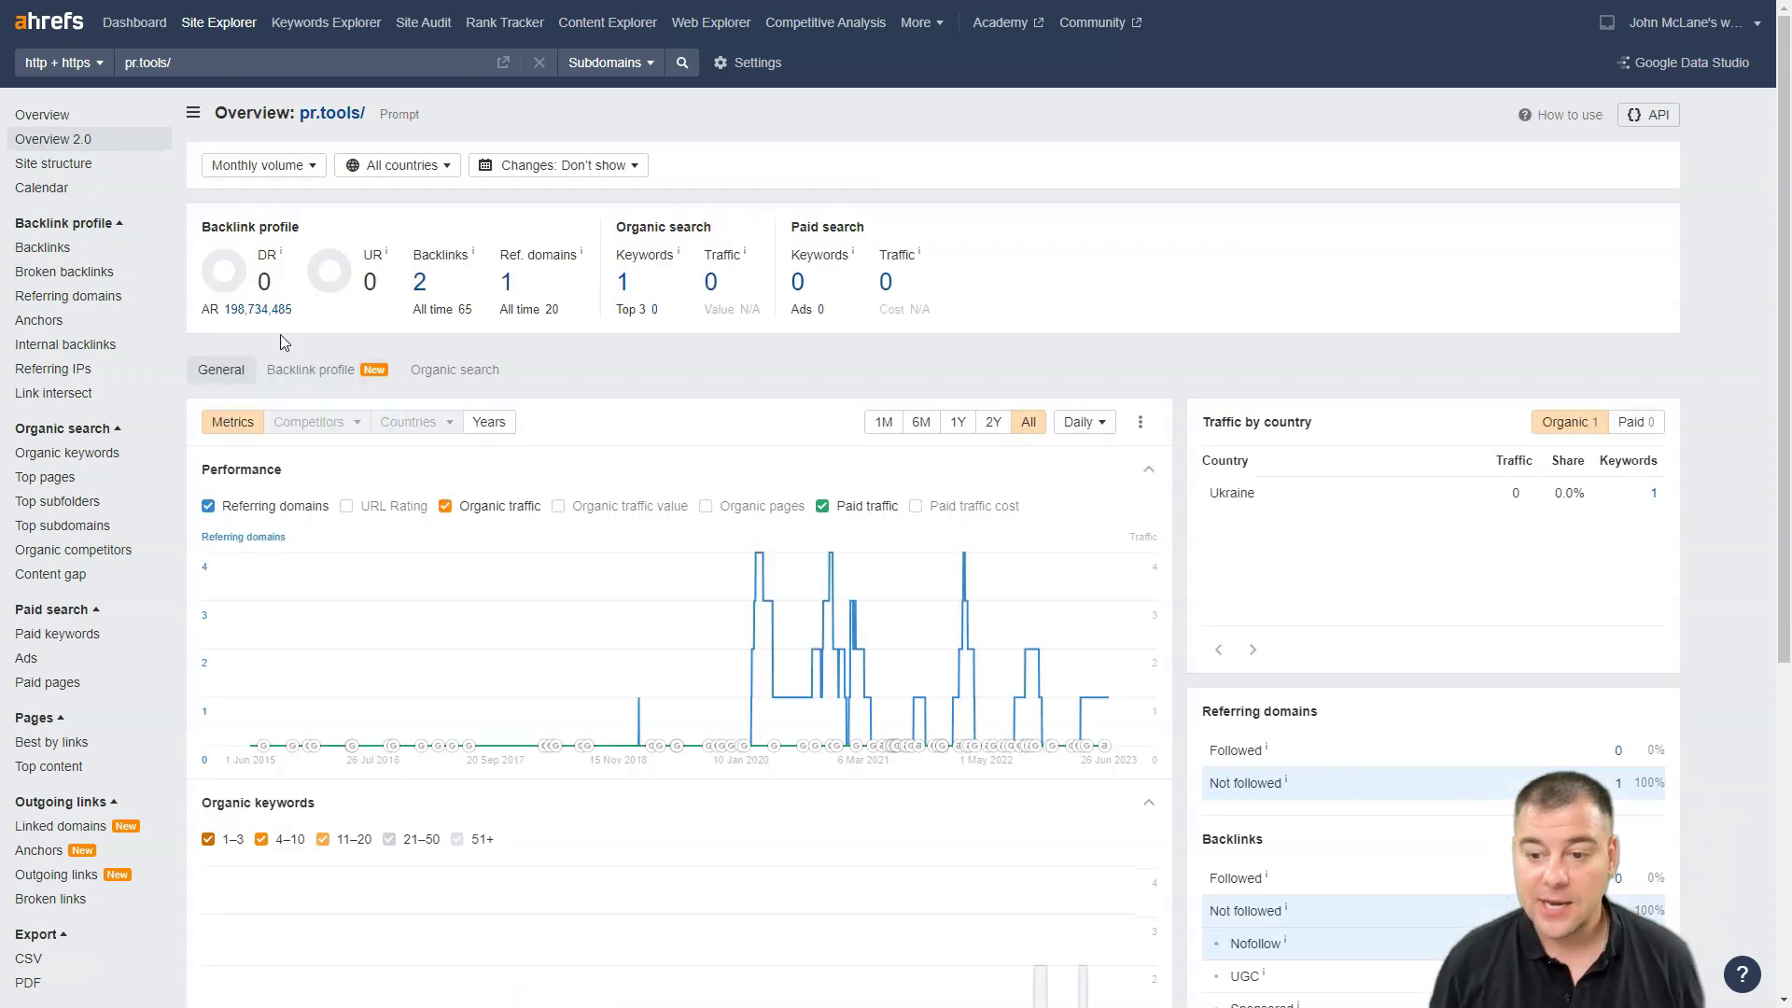
right_click(635, 367)
left_click(1023, 367)
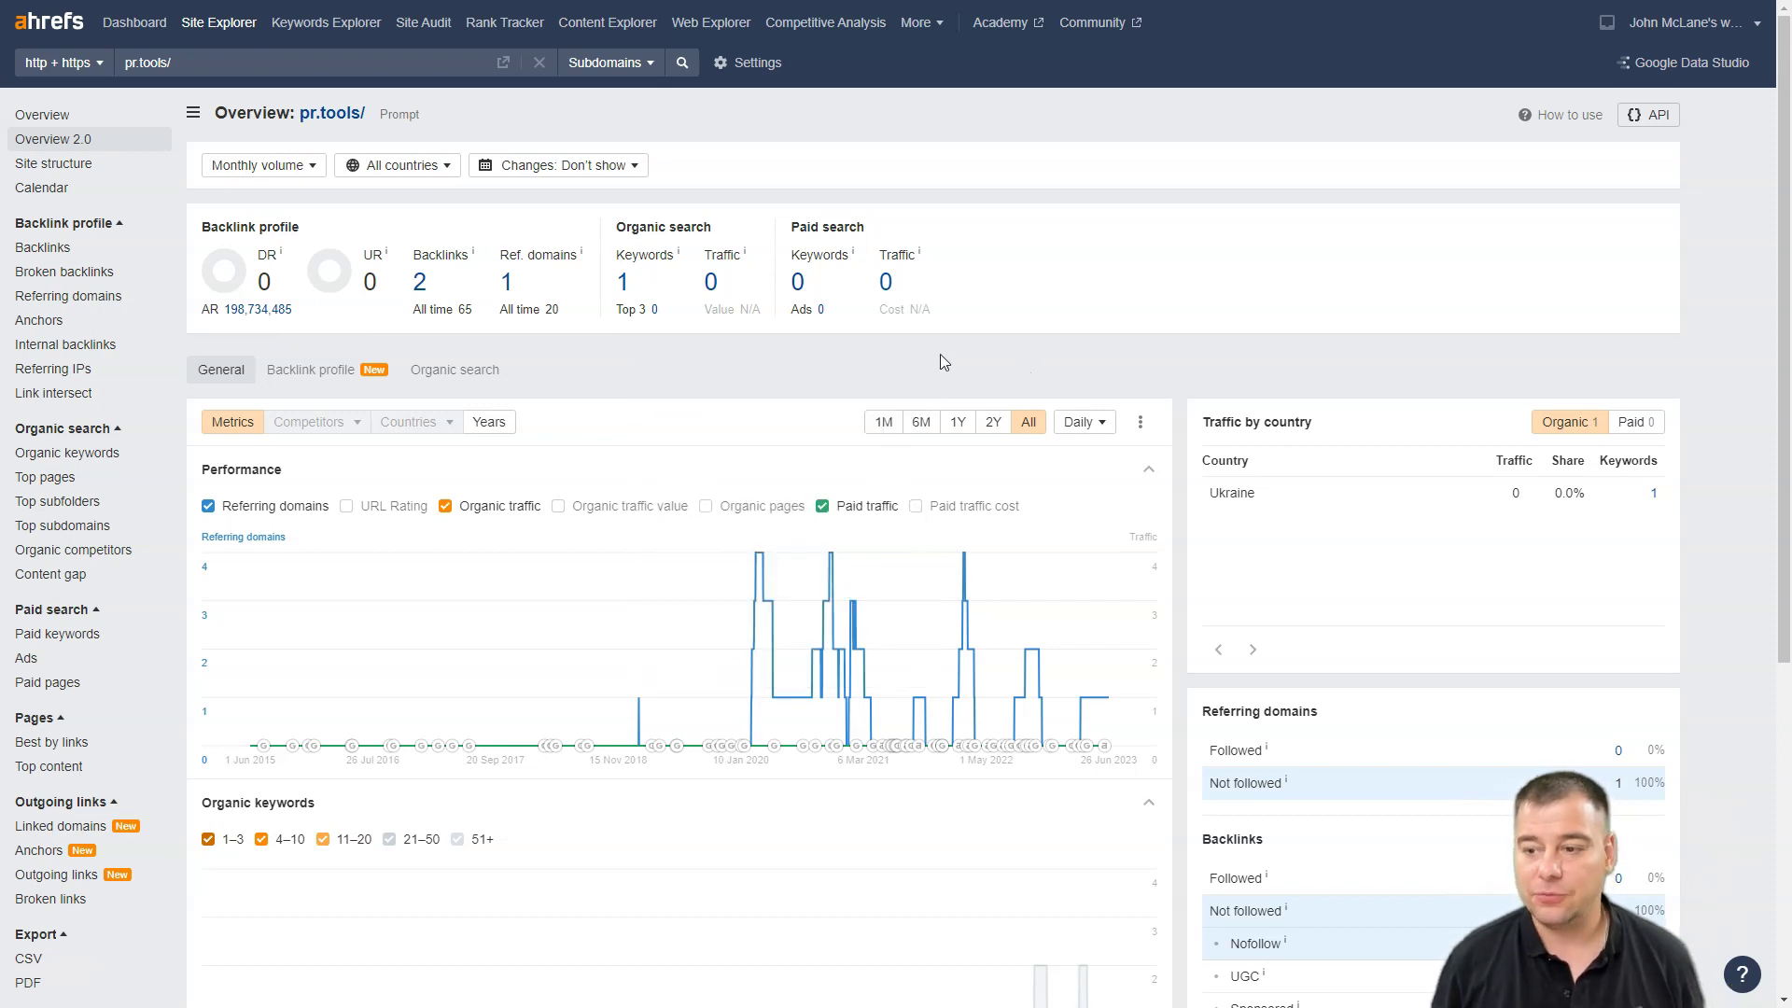
scroll(663, 457, "down", 2)
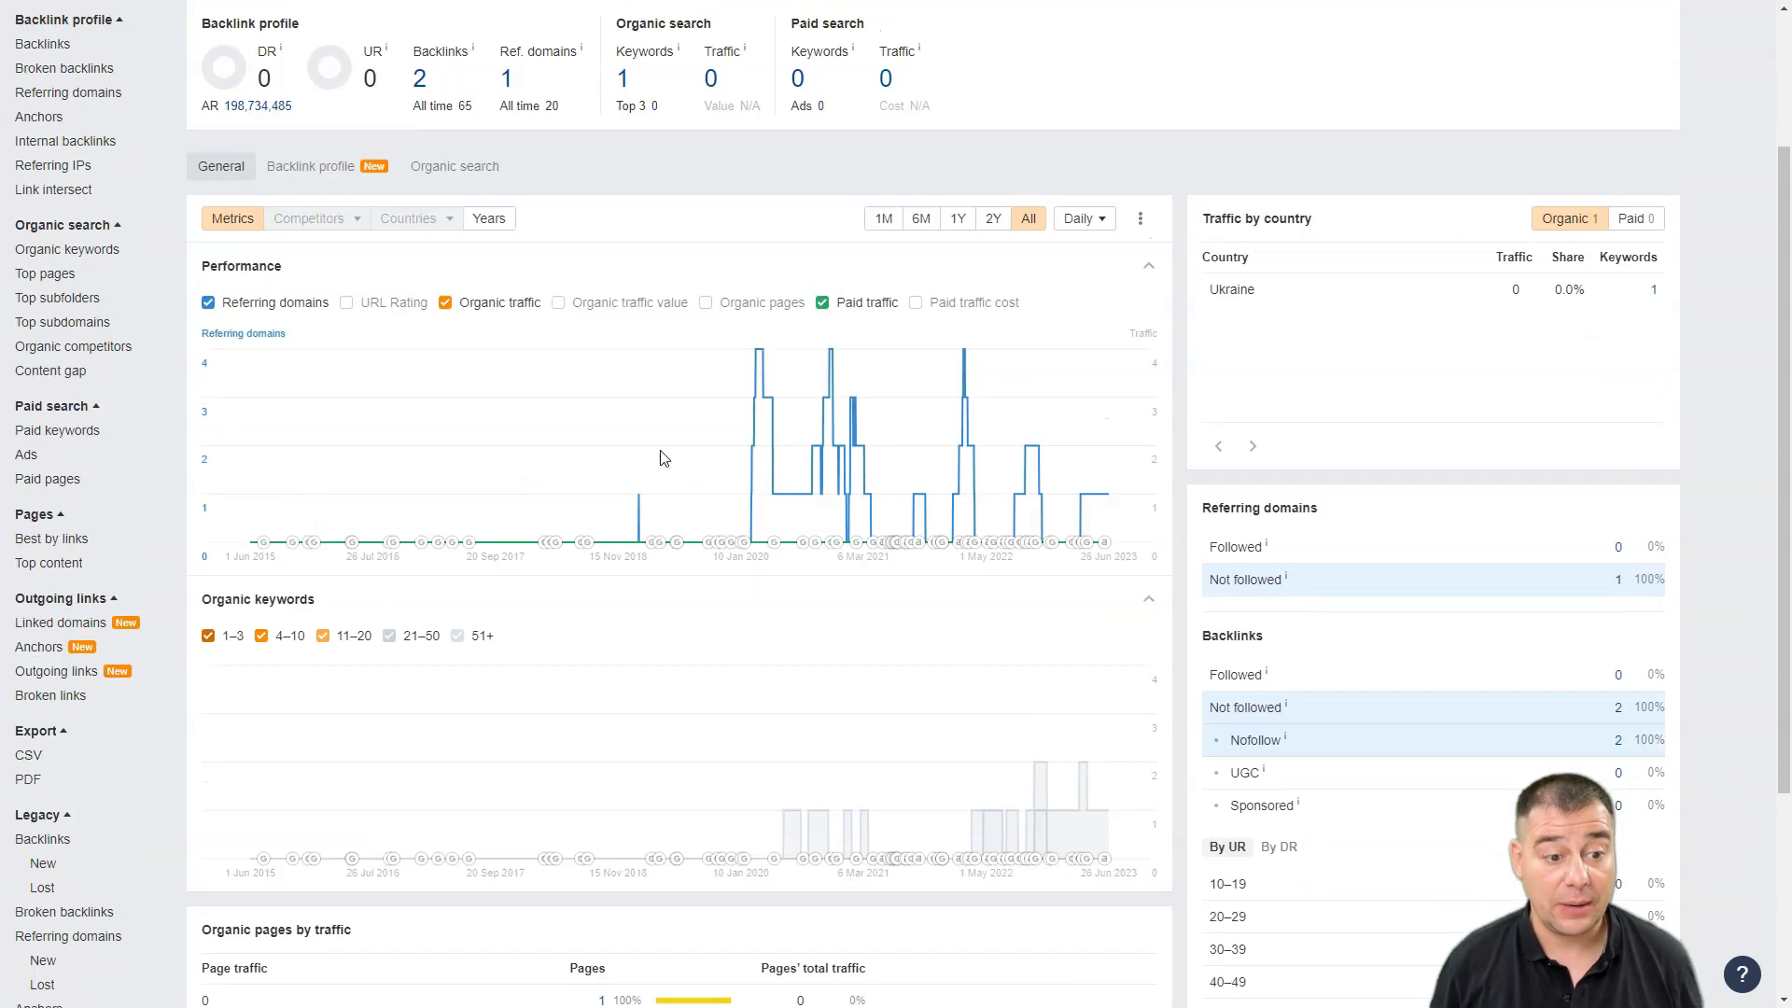
scroll(664, 457, "up", 2)
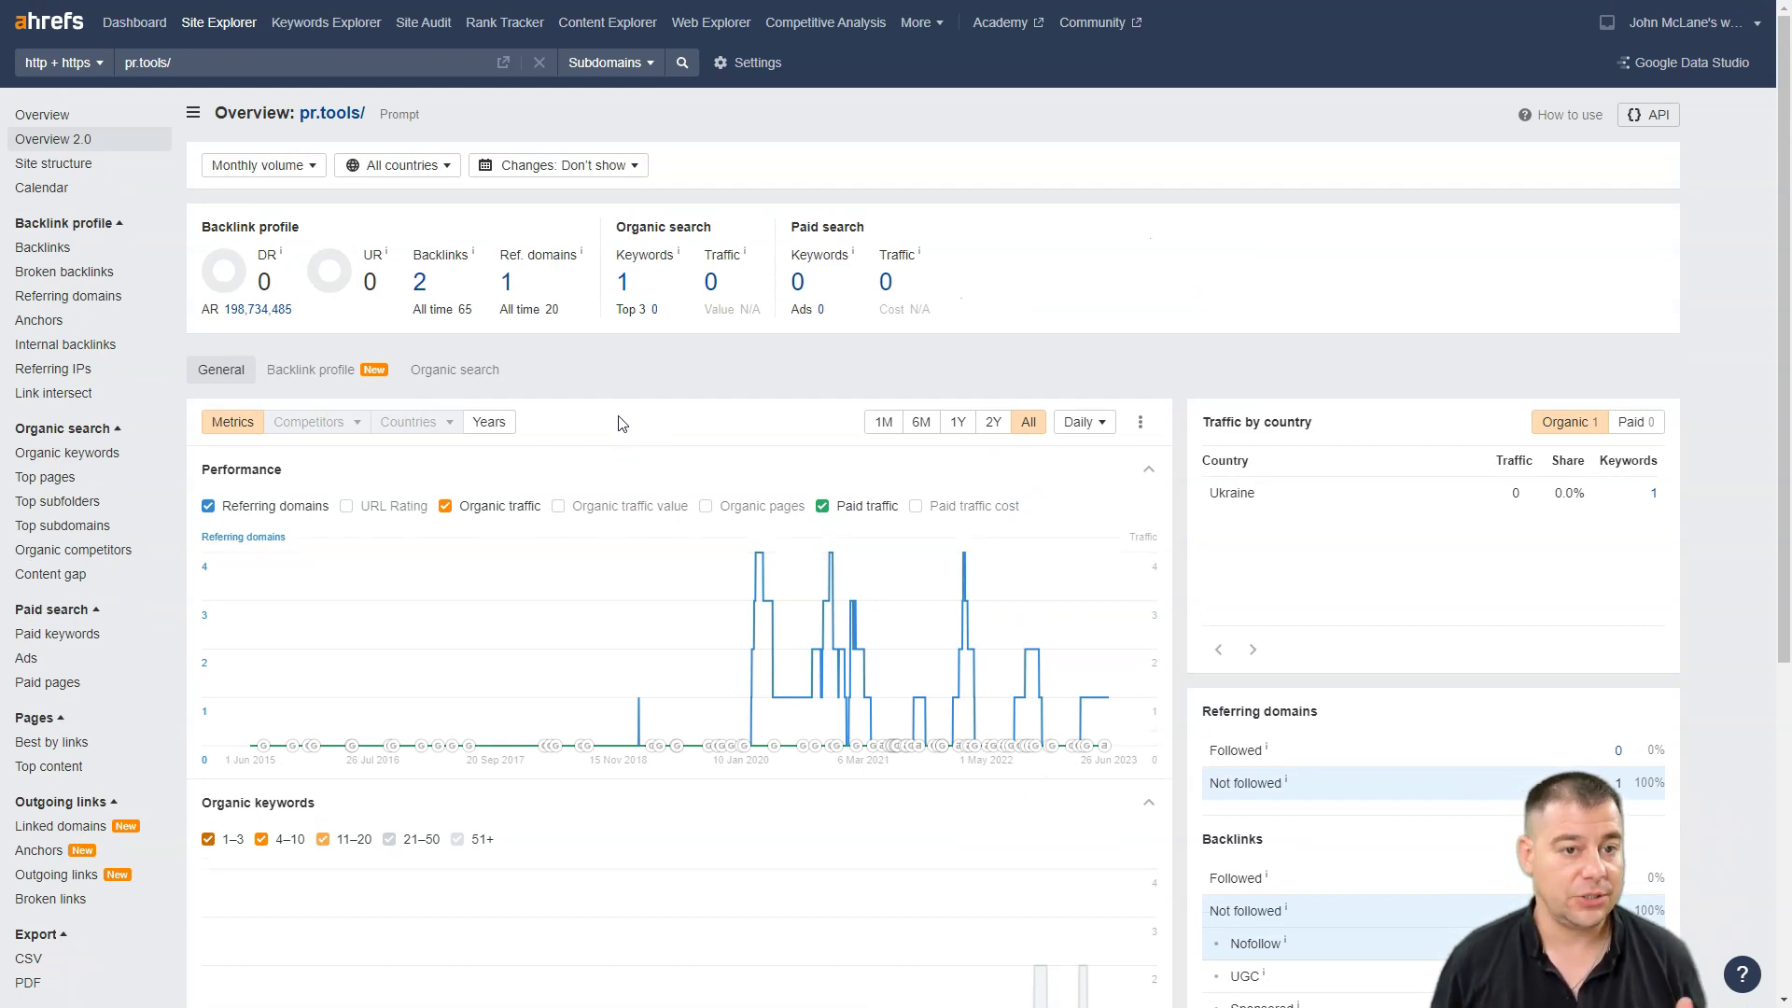
scroll(614, 427, "down", 1)
scroll(614, 427, "down", 1)
scroll(614, 425, "down", 2)
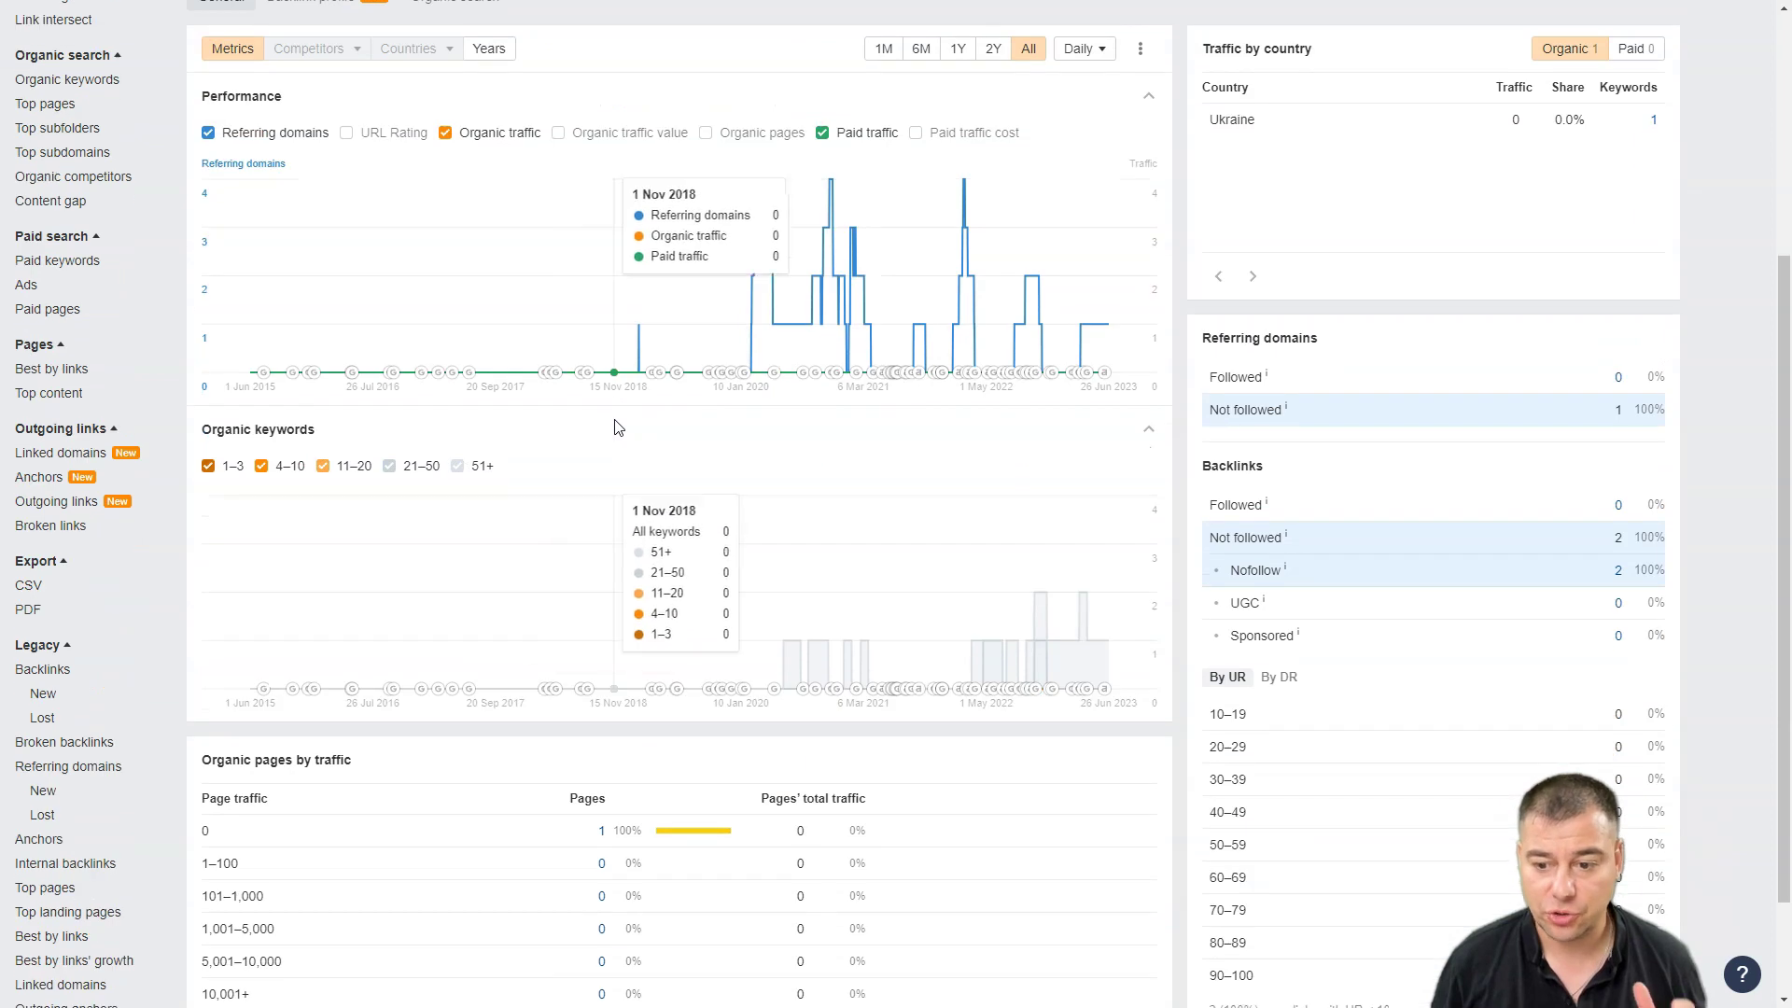
scroll(616, 426, "up", 4)
Reopen the Pr project's 23 Jun audit overview and scroll through its Health Score 8 report
left_click(422, 21)
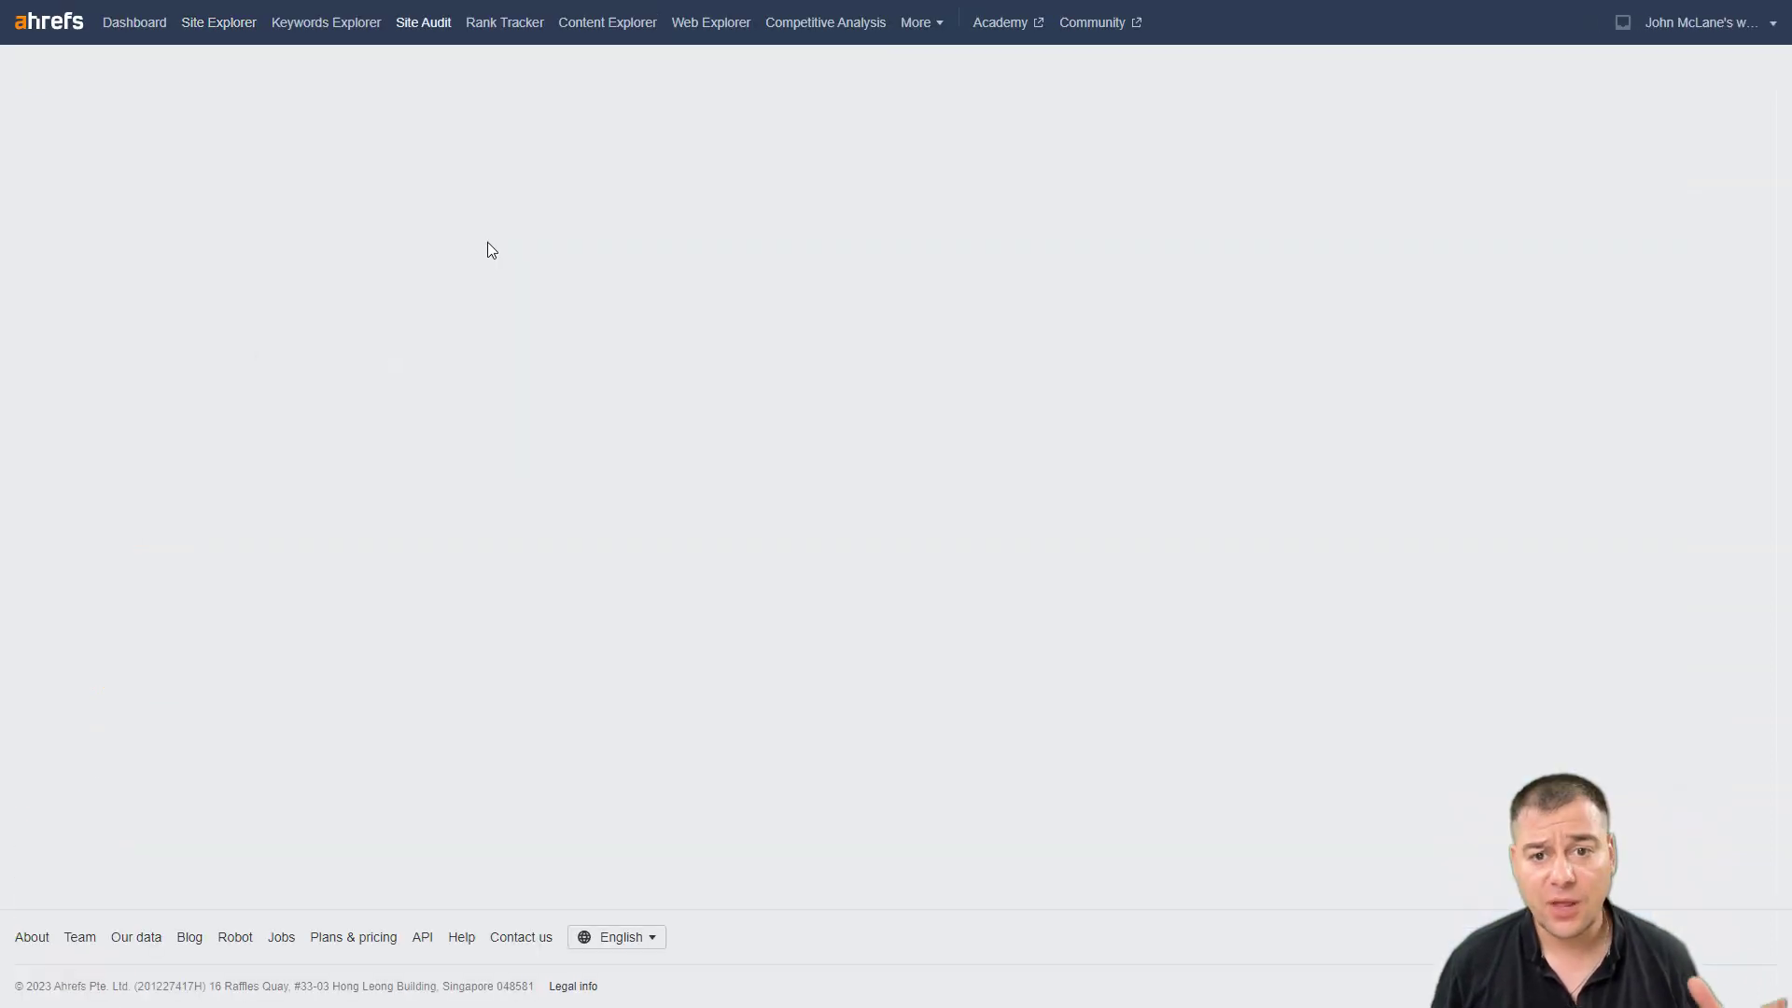
left_click(211, 202)
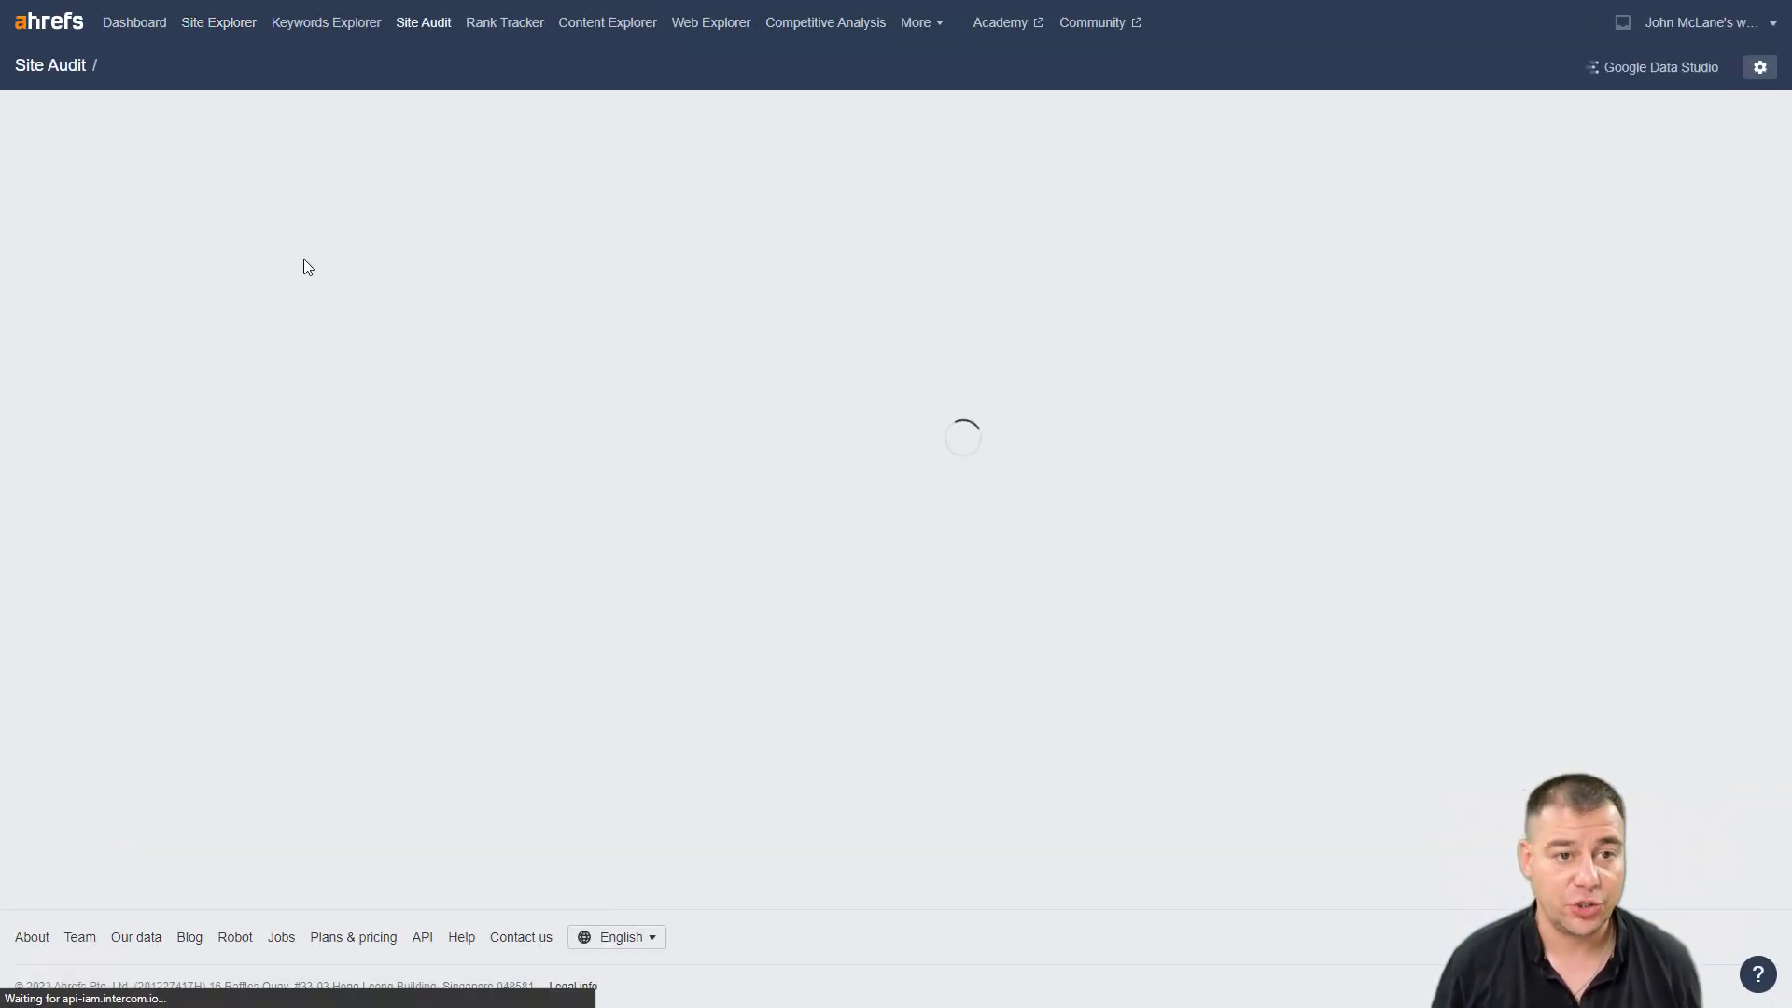
scroll(1571, 479, "down", 2)
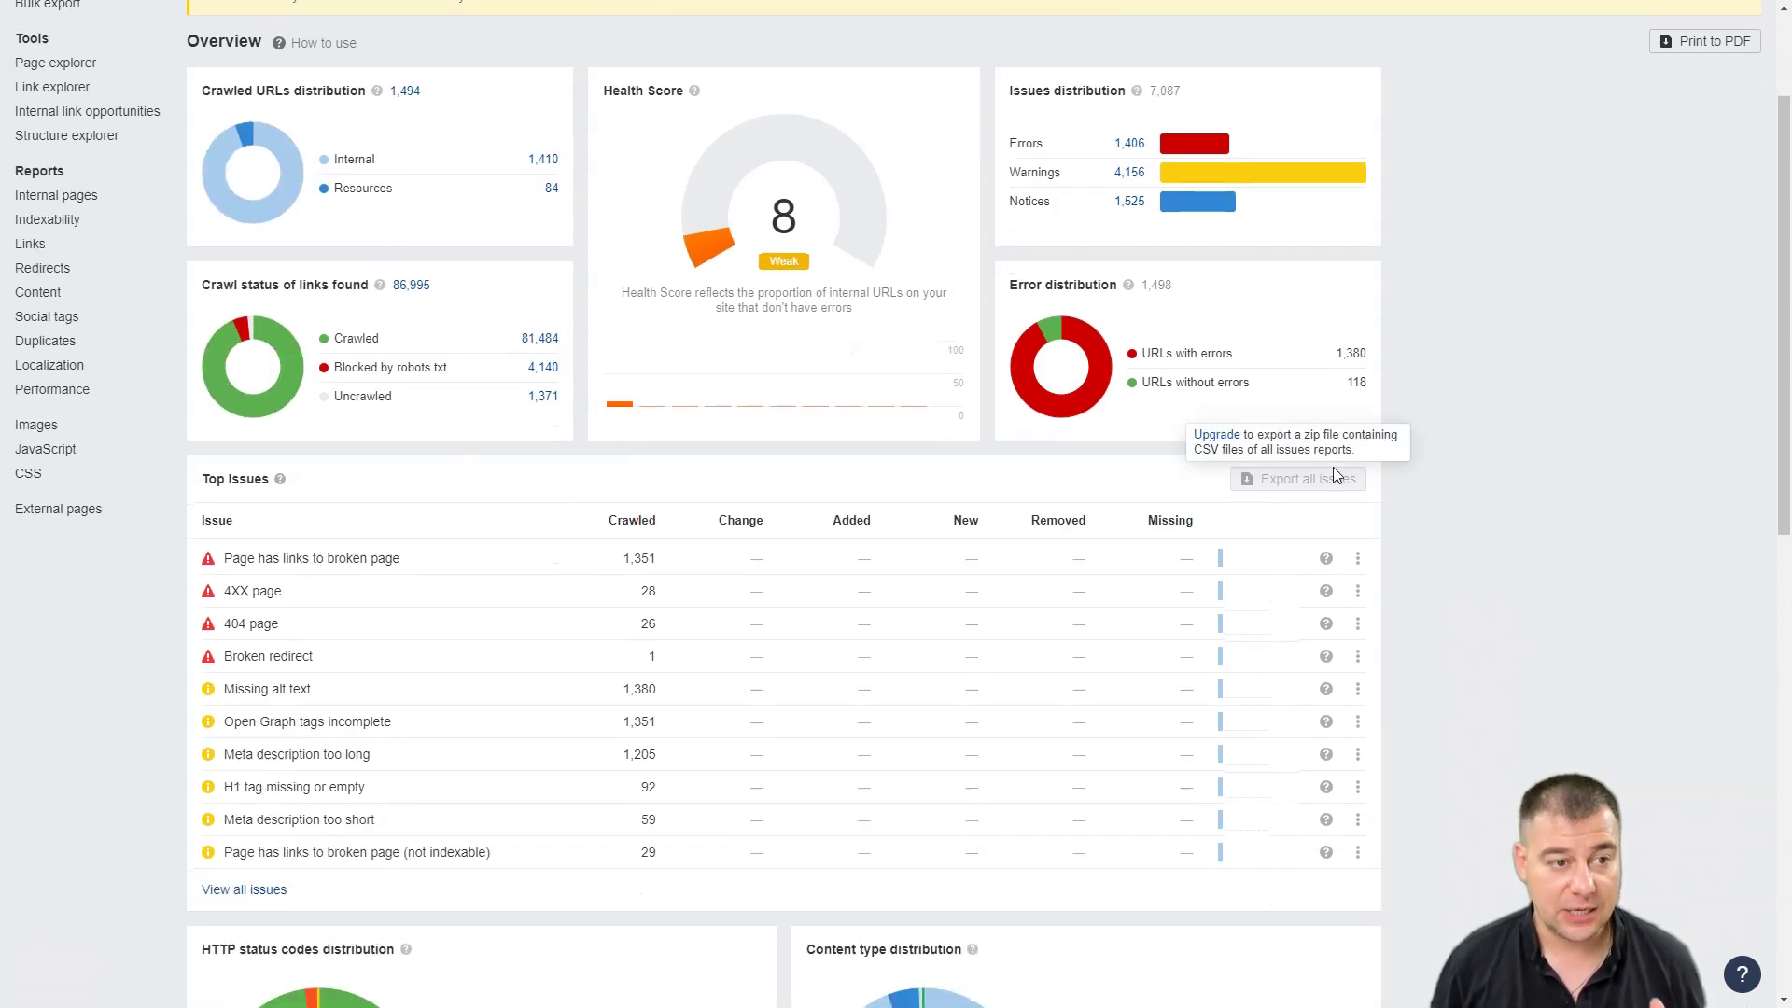
scroll(1334, 476, "down", 5)
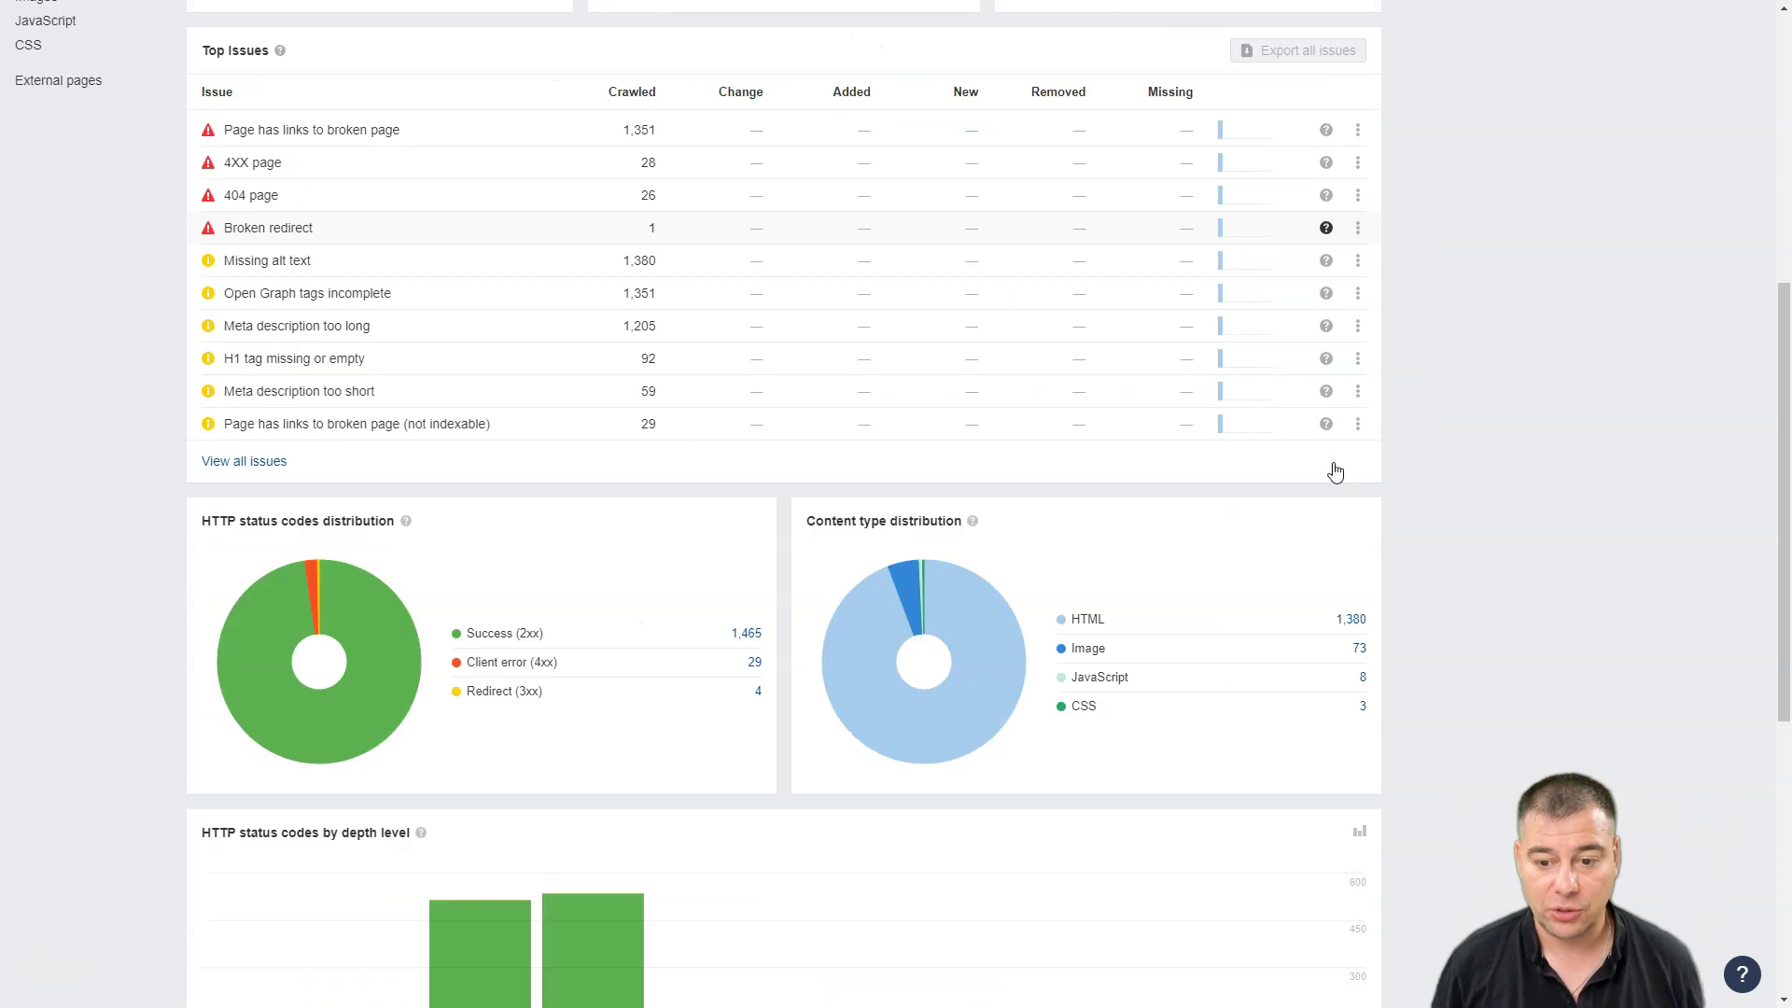
scroll(1491, 347, "down", 4)
scroll(1493, 355, "down", 2)
scroll(1493, 355, "down", 1)
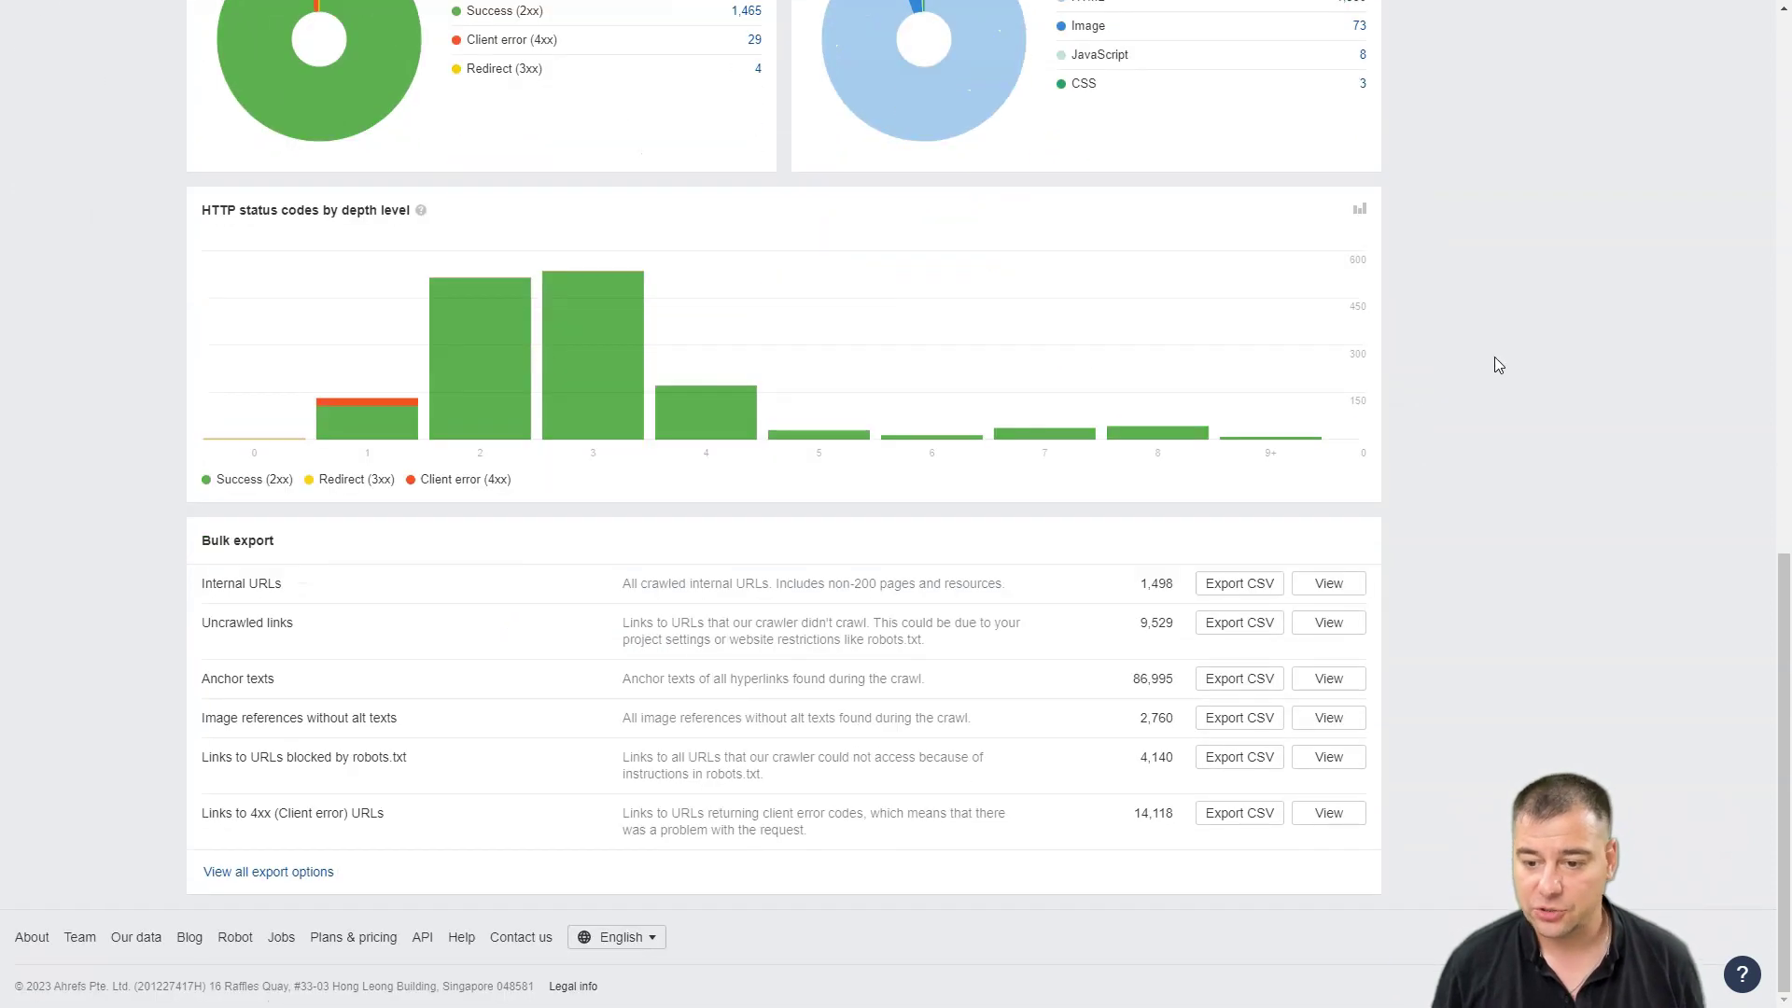
scroll(1498, 359, "up", 6)
scroll(1502, 364, "up", 7)
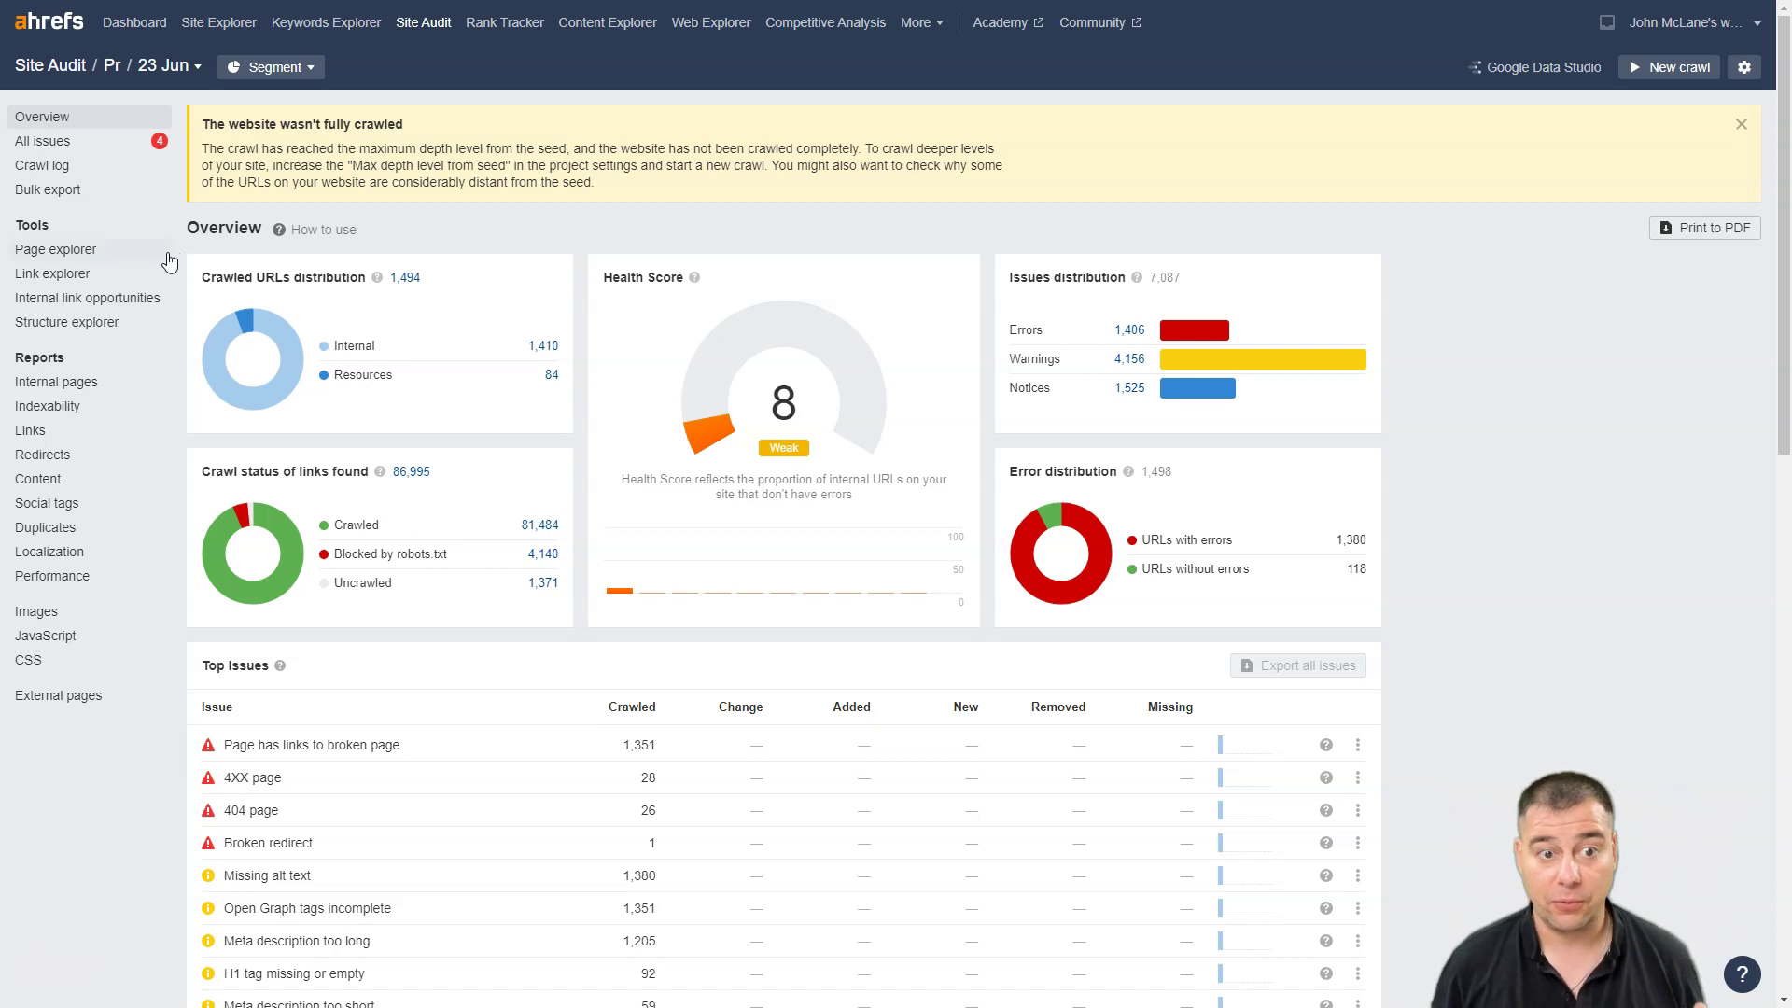
Go back to the Dashboard with Alt+Left to see the Pr project card
key("alt+Left")
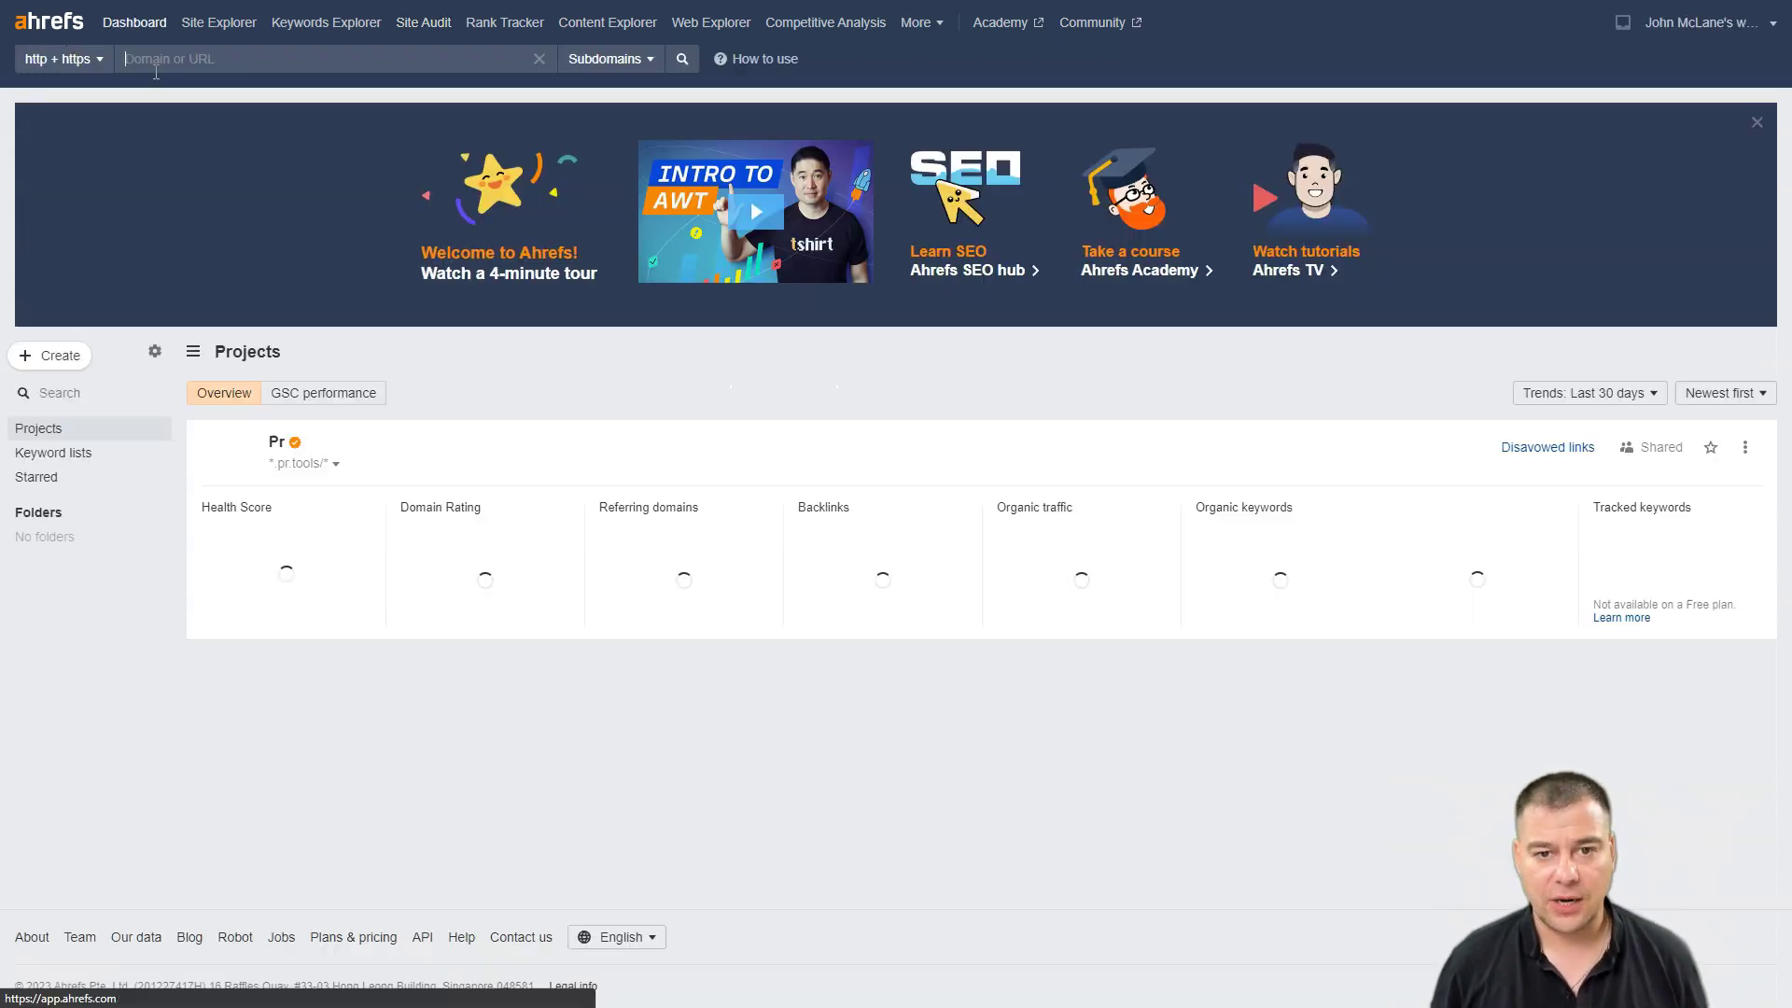